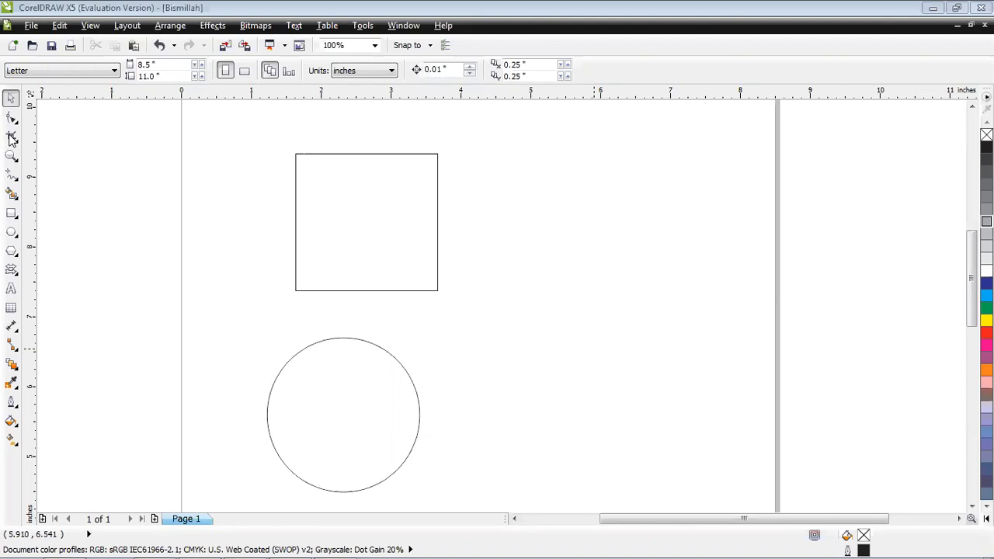
# - Crop the drawing to the square's left part using a crop marquee about 1.3 by 2.5 inches
pyautogui.click(12, 138)
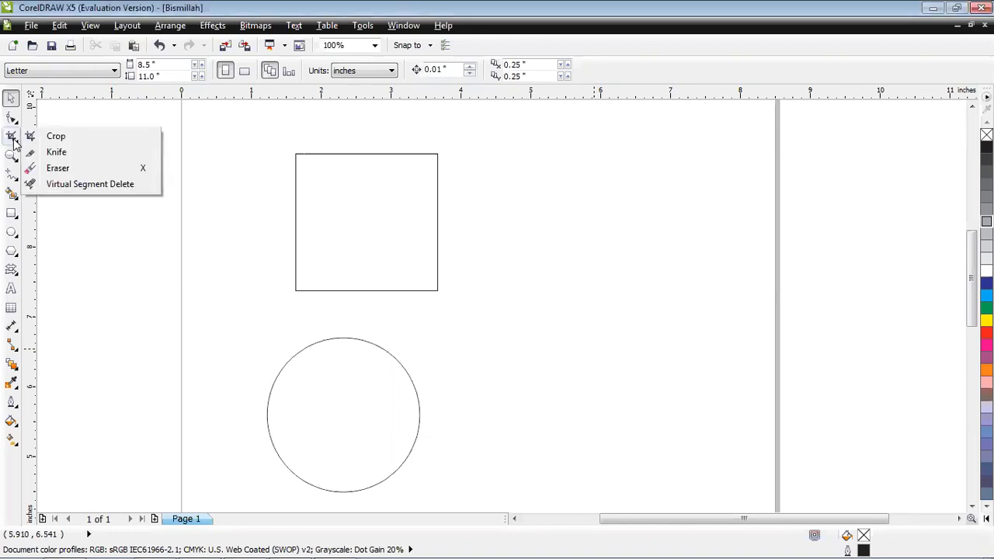
pyautogui.click(54, 137)
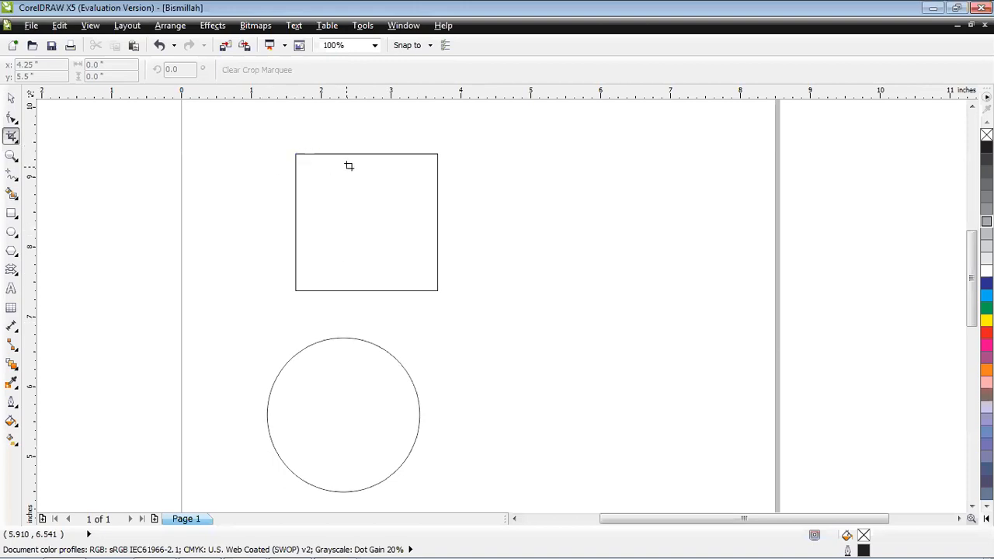
pyautogui.moveTo(268, 139); pyautogui.dragTo(360, 313)
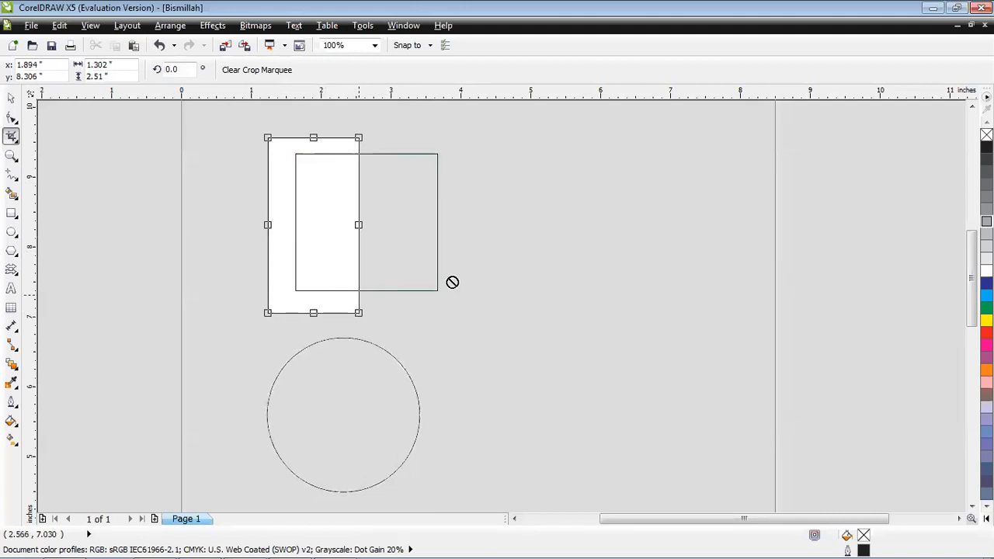
pyautogui.press('Return')
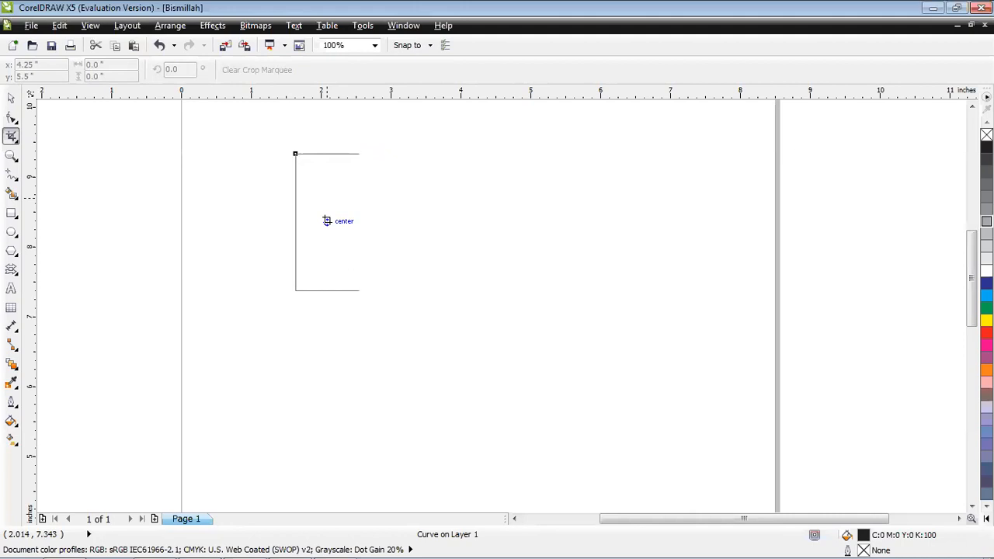
# - Undo the crop to restore the full square and circle
pyautogui.hotkey('ctrl', 'z')
pyautogui.hotkey('ctrl', 'z')
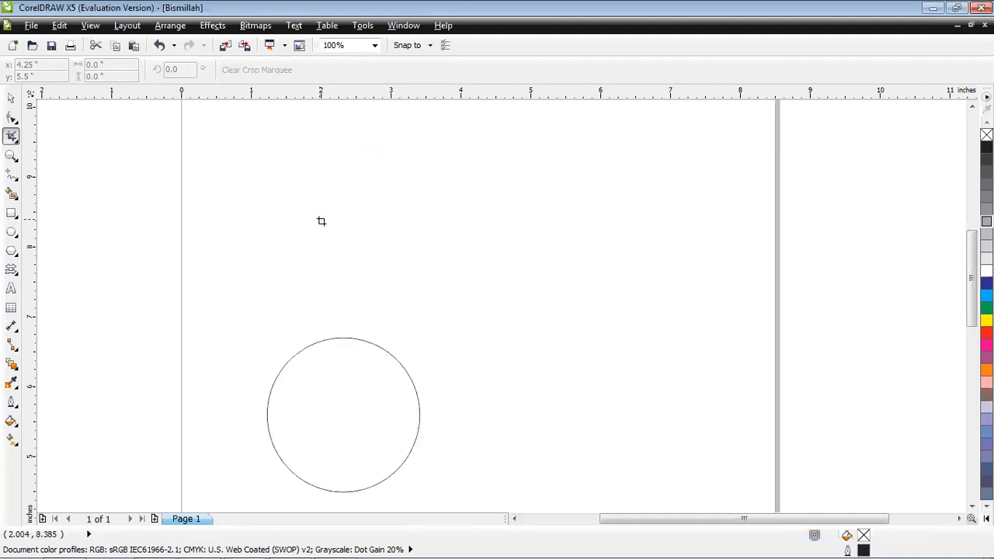
pyautogui.hotkey('ctrl', 'shift', 'z')
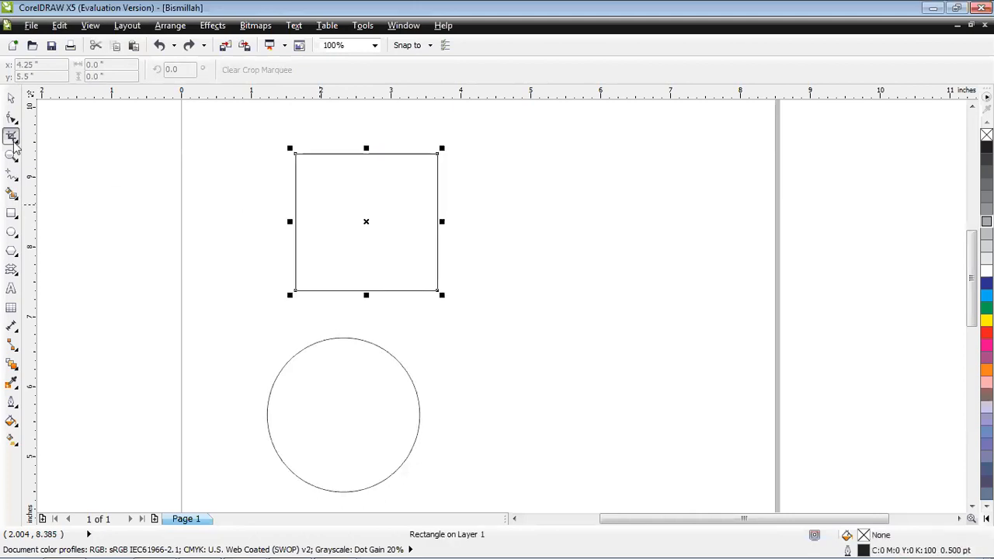
pyautogui.click(11, 98)
pyautogui.click(12, 136)
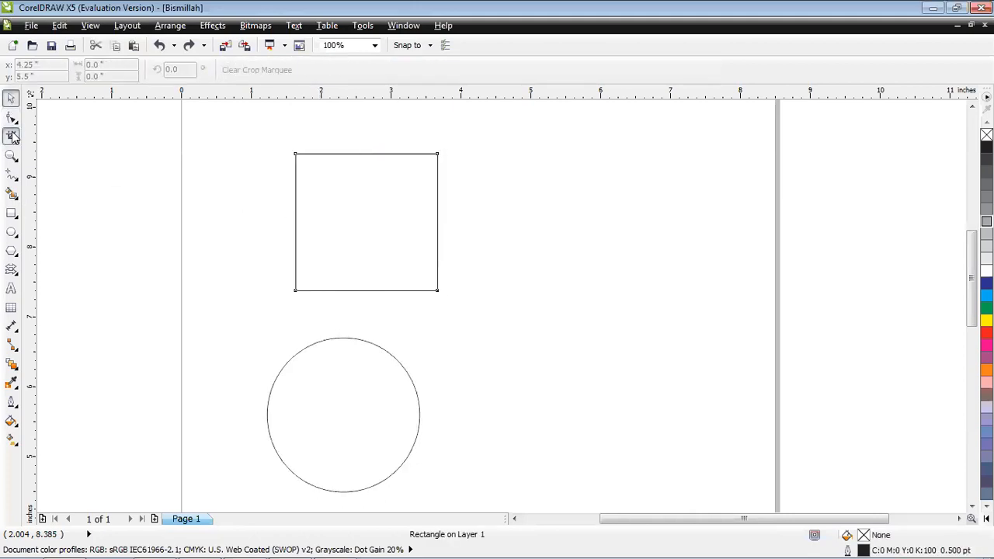
pyautogui.moveTo(240, 342); pyautogui.dragTo(292, 481)
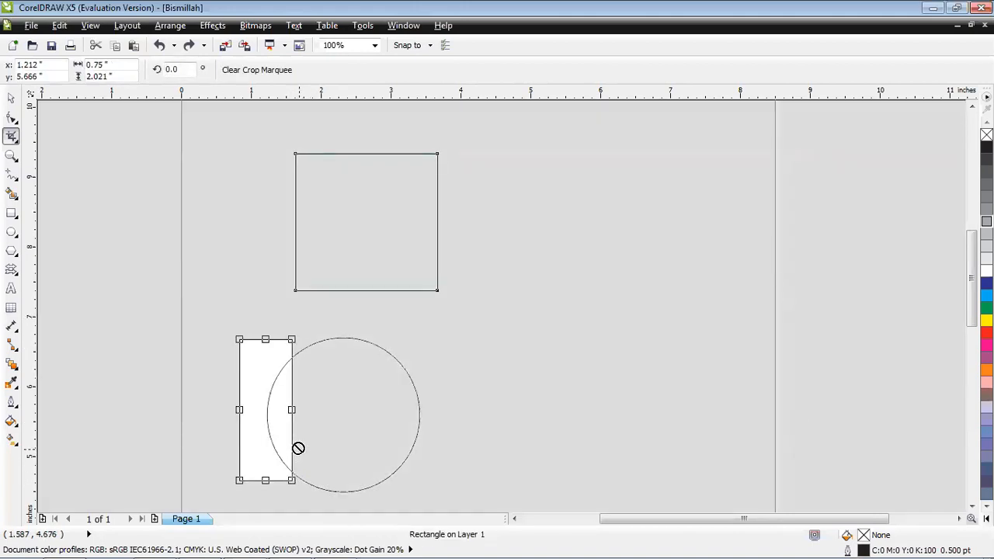
pyautogui.click(270, 76)
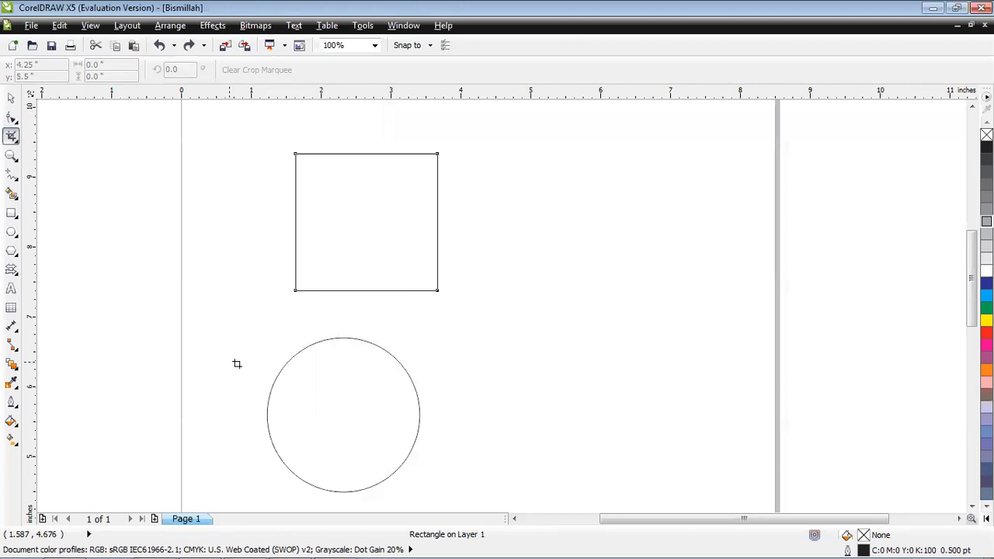
# - Try to crop the circle with a marquee about 2.6 by 0.77 inches over its top, and undo the crop
pyautogui.moveTo(251, 317); pyautogui.dragTo(433, 371)
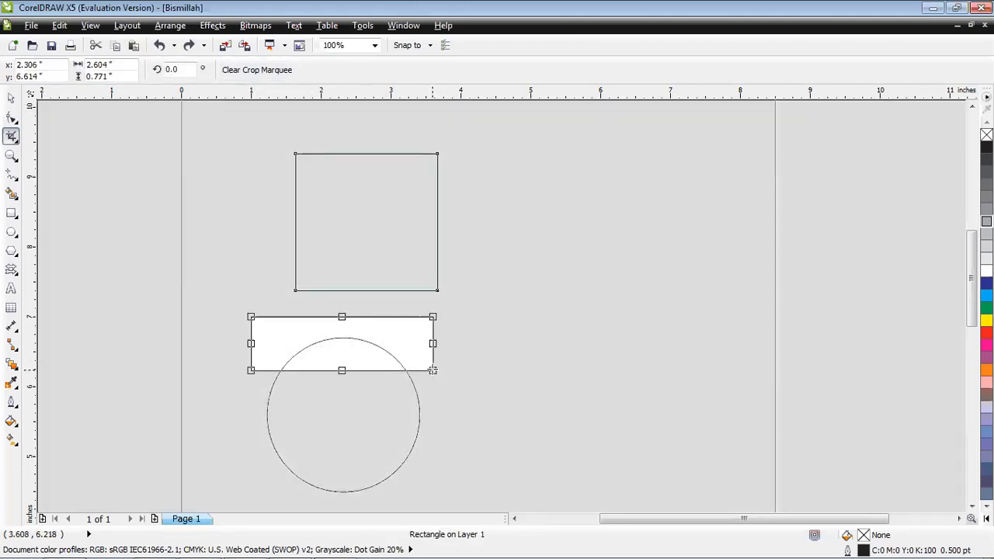
pyautogui.press('Return')
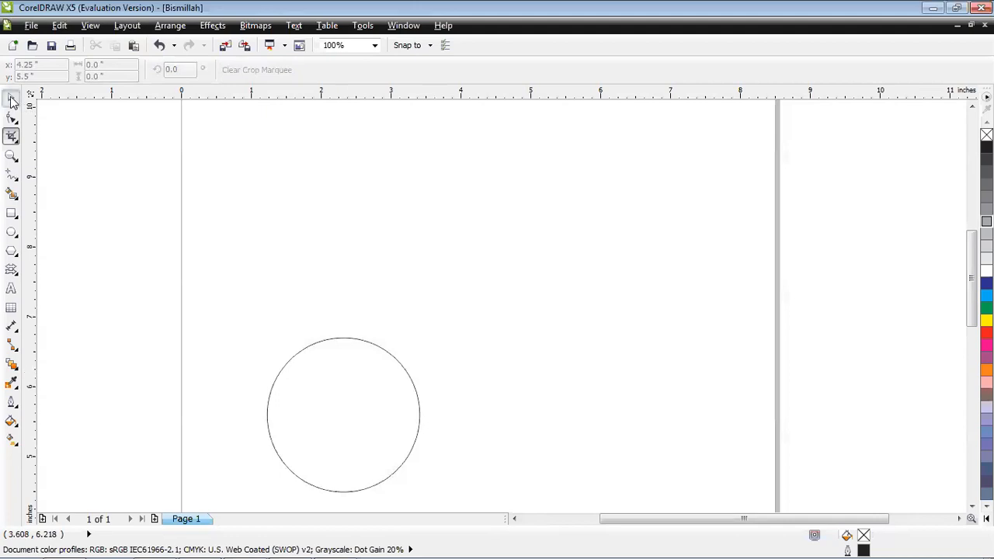
pyautogui.click(12, 99)
pyautogui.hotkey('ctrl', 'z')
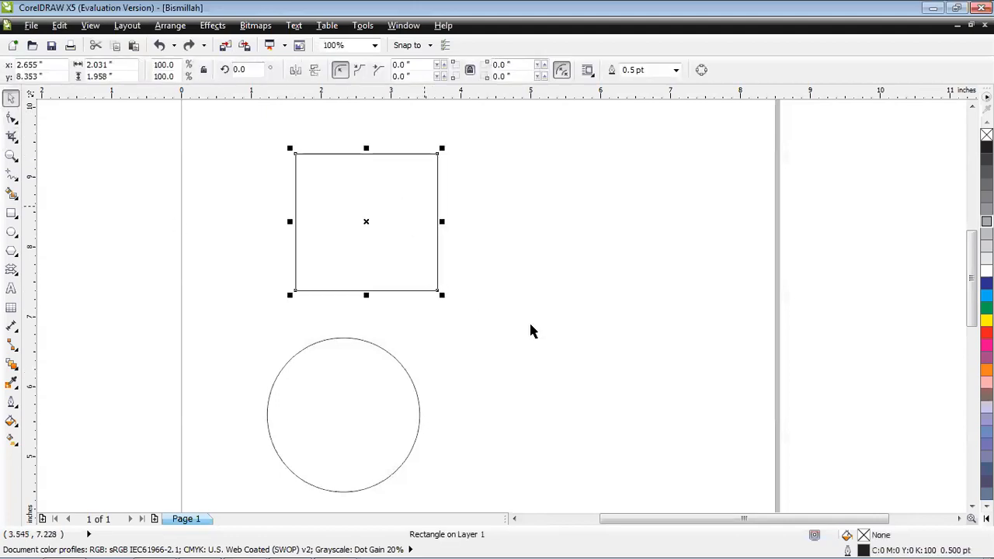
# - Crop the selected circle to its upper arc with the Crop tool, and undo that crop
pyautogui.click(522, 317)
pyautogui.click(338, 376)
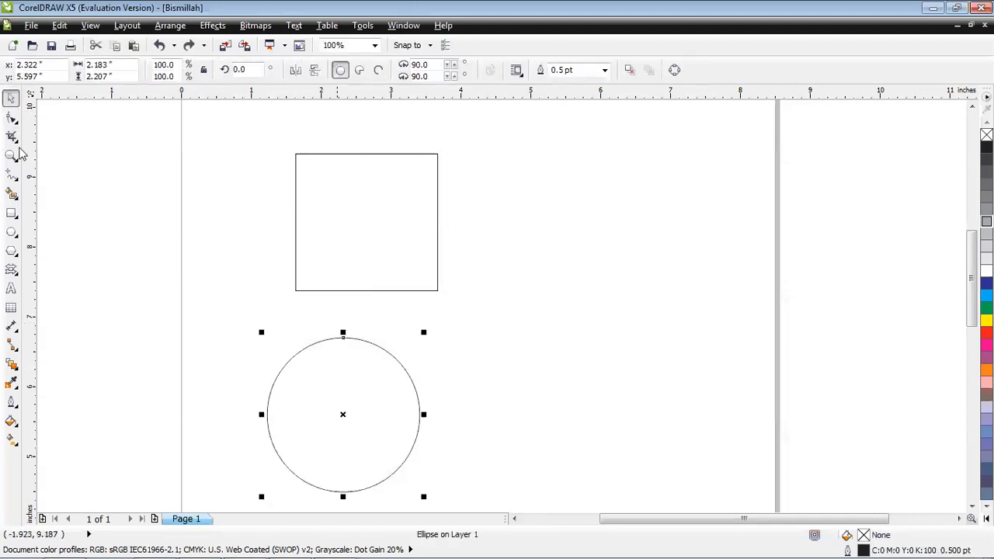
pyautogui.click(11, 138)
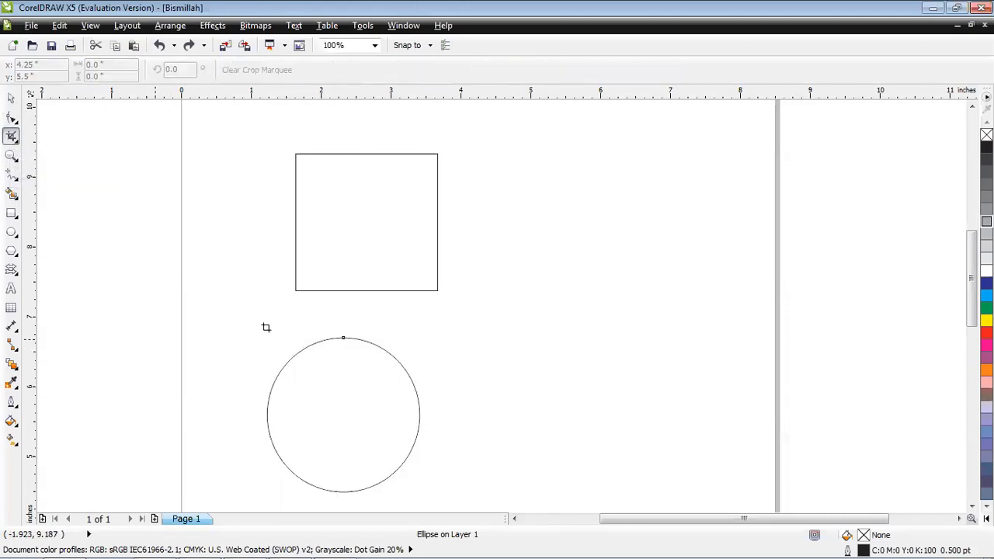
pyautogui.moveTo(256, 318); pyautogui.dragTo(428, 380)
pyautogui.press('Return')
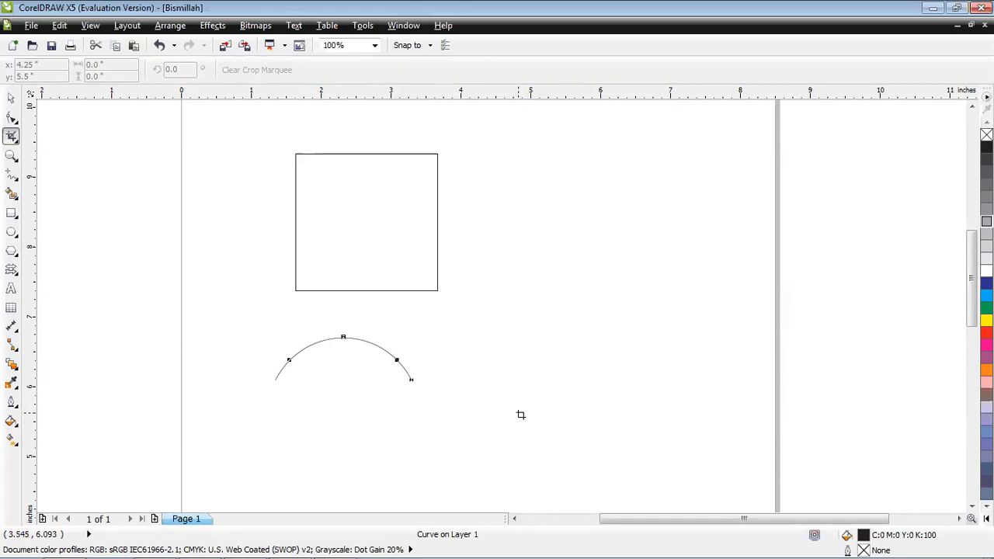
pyautogui.hotkey('ctrl', 'z')
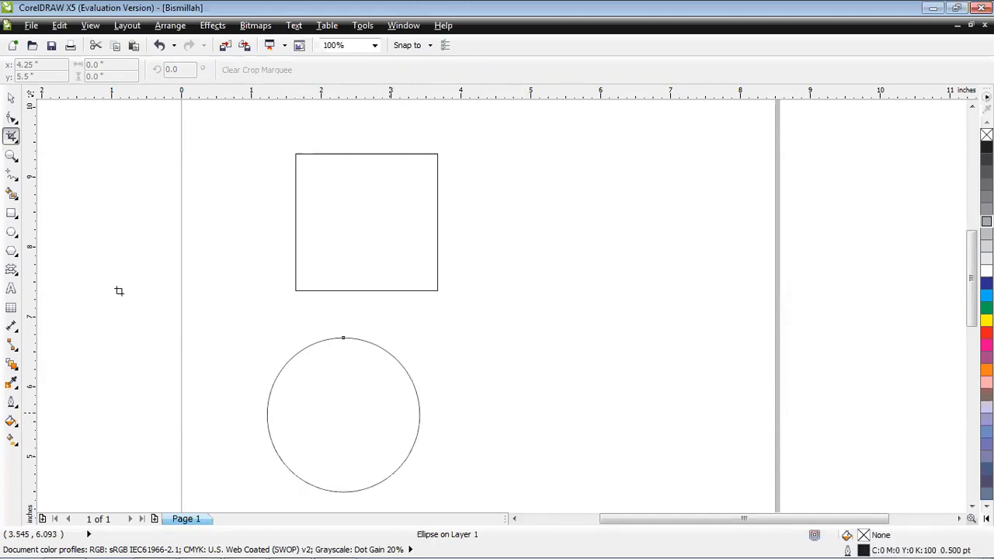
# - Cut the circle vertically in half with the Knife tool, from its top quadrant to its bottom one
pyautogui.click(12, 138)
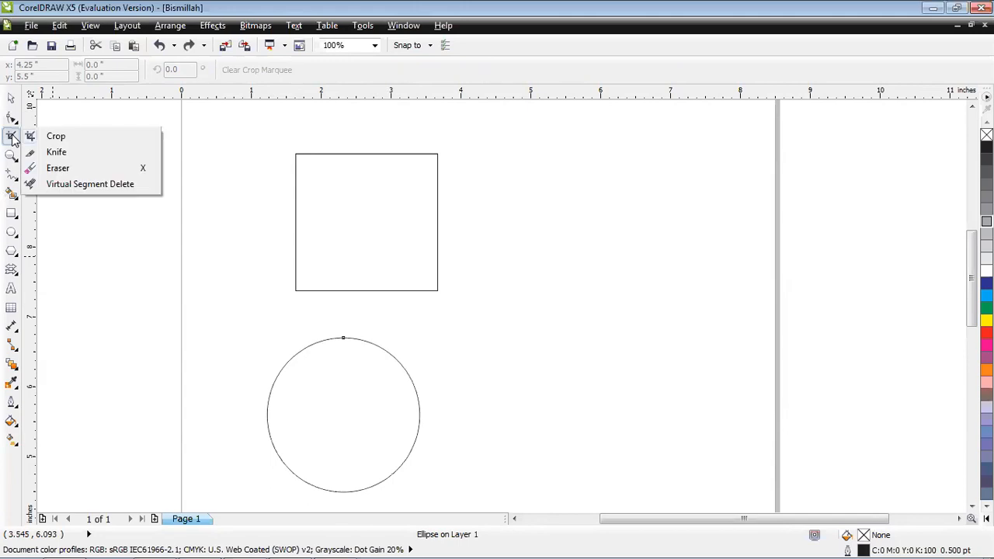
pyautogui.click(58, 152)
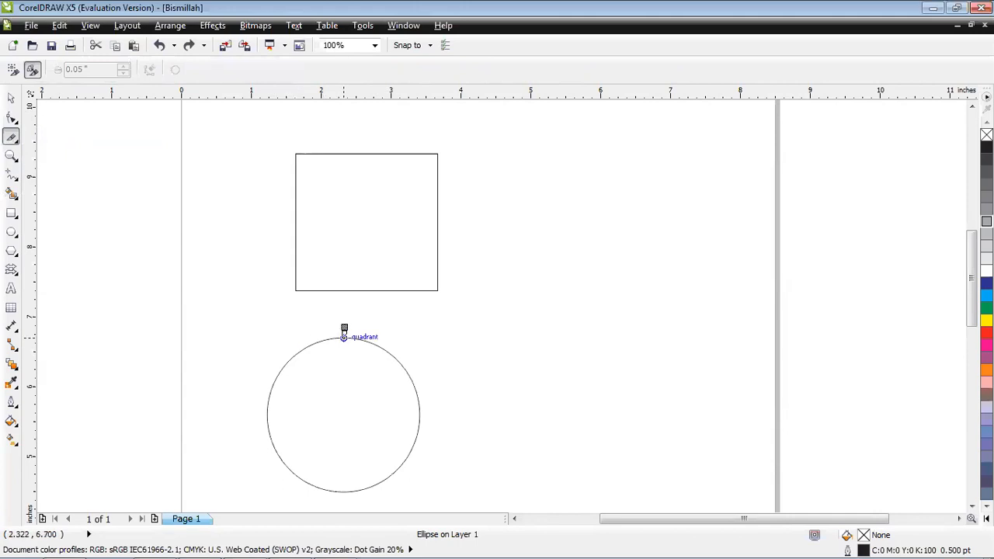
pyautogui.click(344, 338)
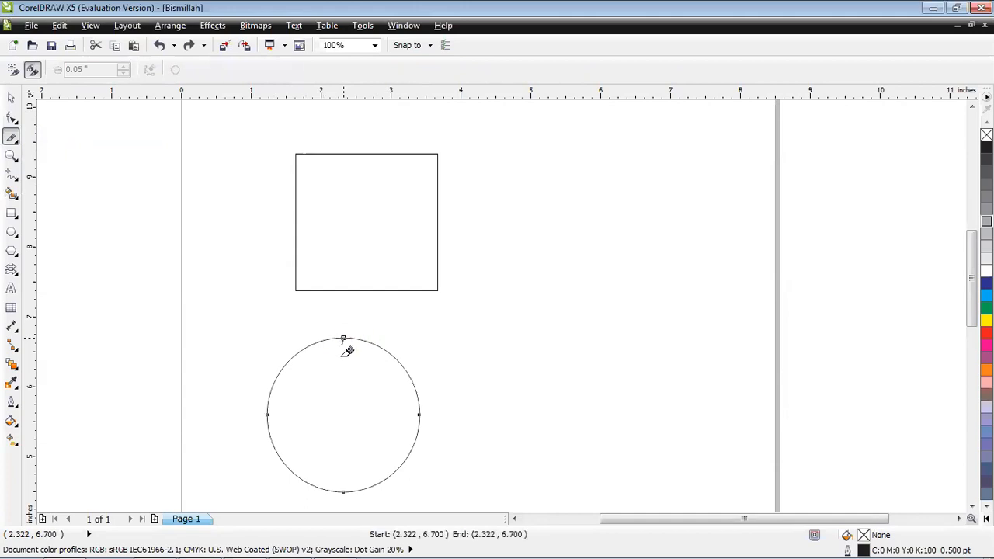
pyautogui.click(344, 489)
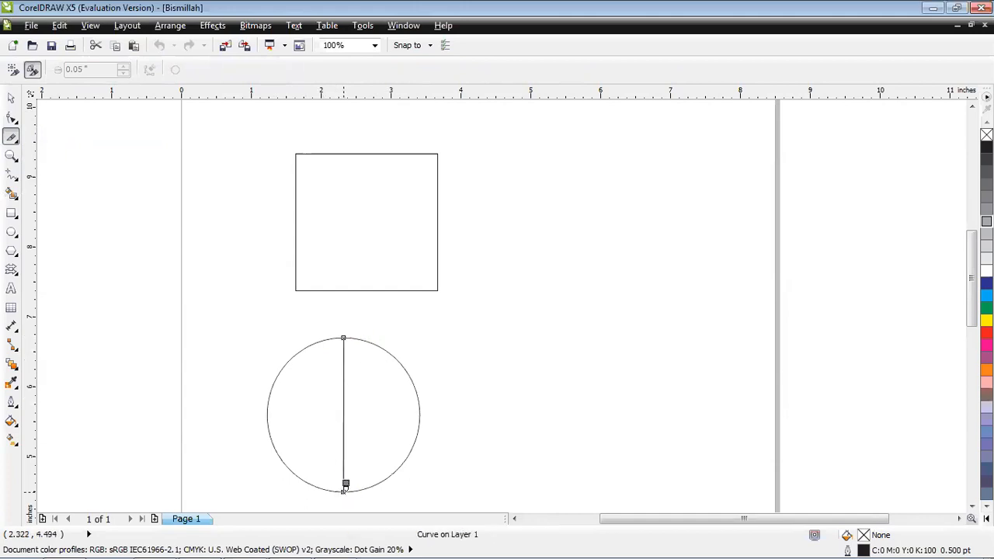
# - Move the circle's right half away from the left half, centred at about x 5.37, y 6.41 inches
pyautogui.click(12, 96)
pyautogui.click(457, 400)
pyautogui.click(404, 403)
pyautogui.moveTo(389, 413); pyautogui.dragTo(563, 355)
pyautogui.click(316, 399)
pyautogui.click(344, 409)
pyautogui.click(520, 362)
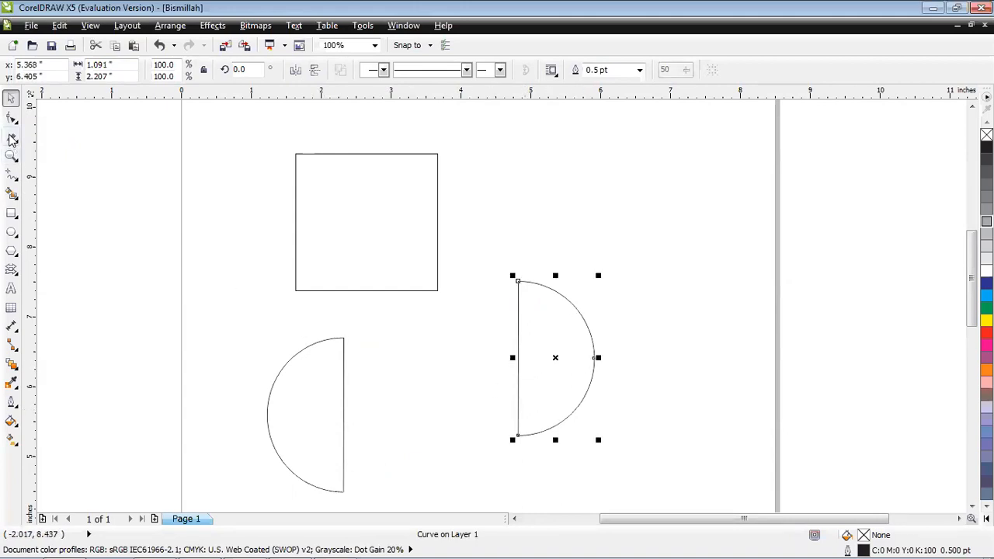
# - Cut the right semicircle horizontally with the Knife tool, from its arc node to the midpoint of its straight edge
pyautogui.click(11, 137)
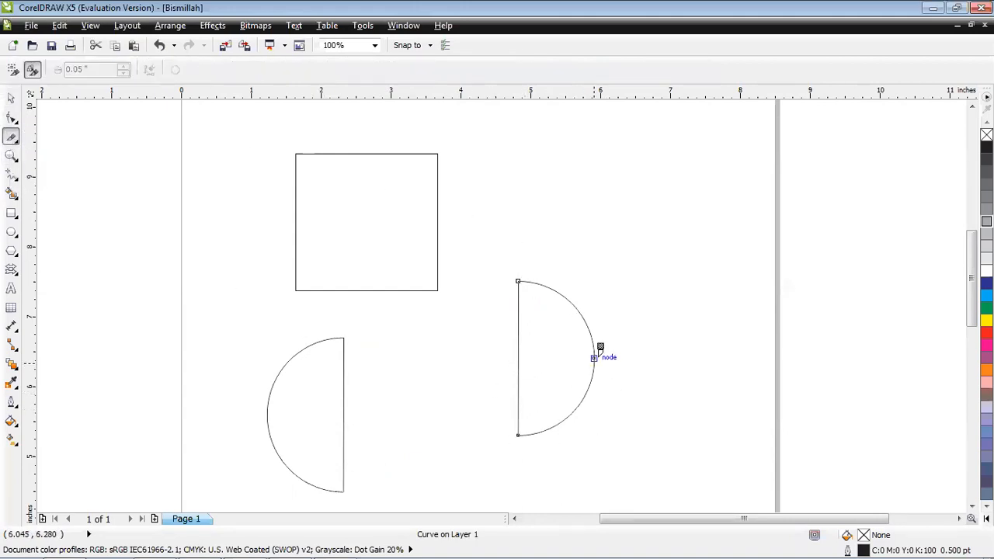
pyautogui.click(588, 348)
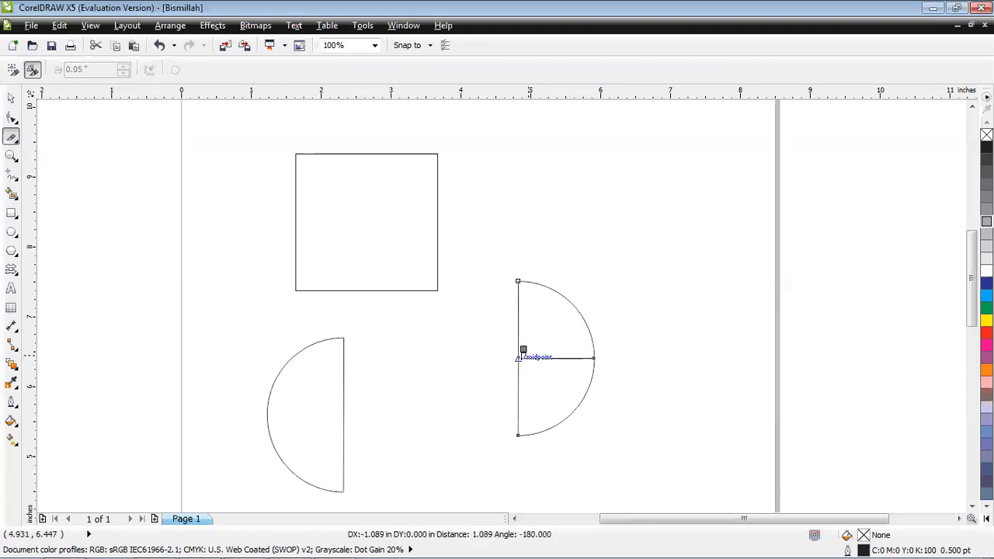
pyautogui.click(518, 357)
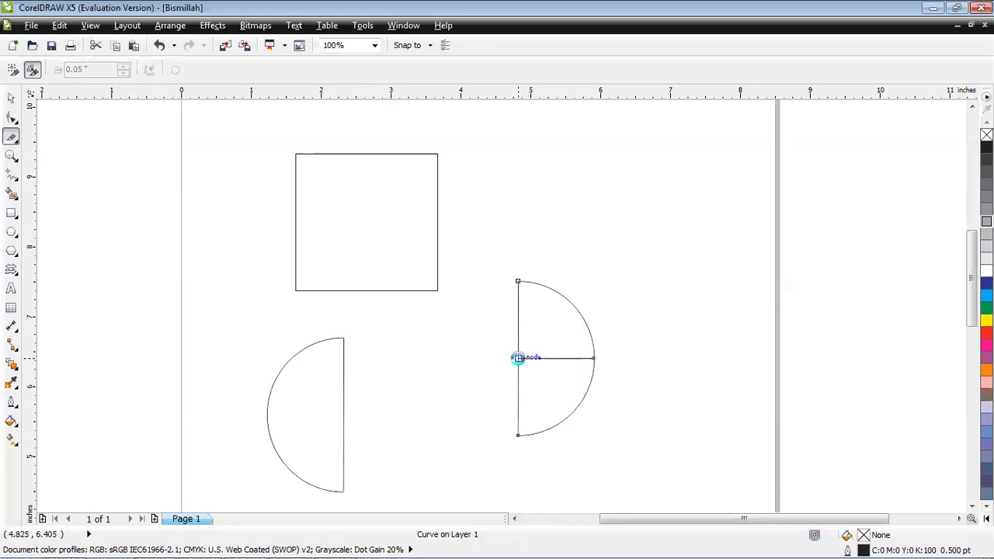
# - Separate the two quarter pieces and stack them with a small gap beside the left semicircle's straight edge
pyautogui.click(10, 100)
pyautogui.click(708, 260)
pyautogui.moveTo(545, 310); pyautogui.dragTo(548, 246)
pyautogui.click(549, 373)
pyautogui.moveTo(551, 384); pyautogui.dragTo(421, 452)
pyautogui.click(327, 412)
pyautogui.click(438, 459)
pyautogui.click(587, 253)
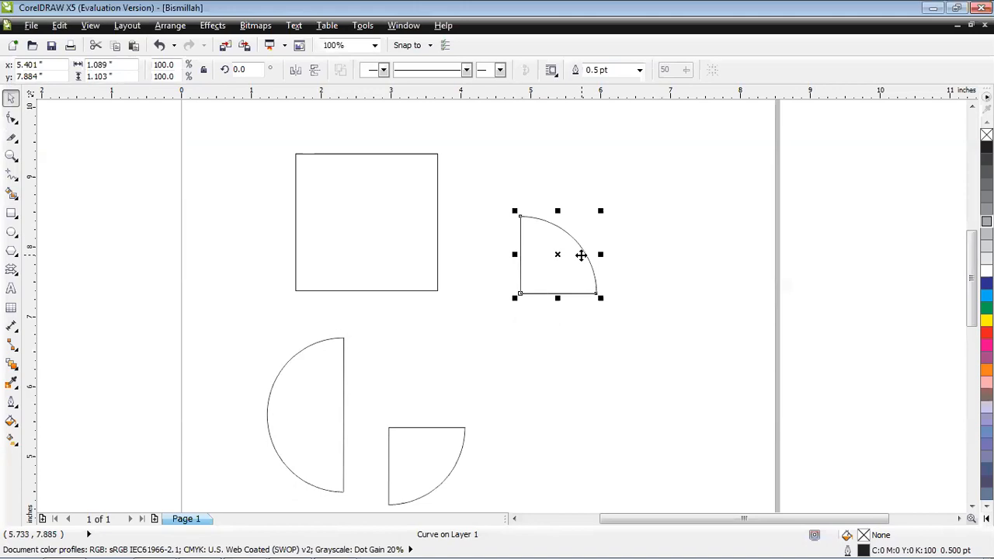
pyautogui.moveTo(581, 255); pyautogui.dragTo(451, 378)
pyautogui.click(508, 328)
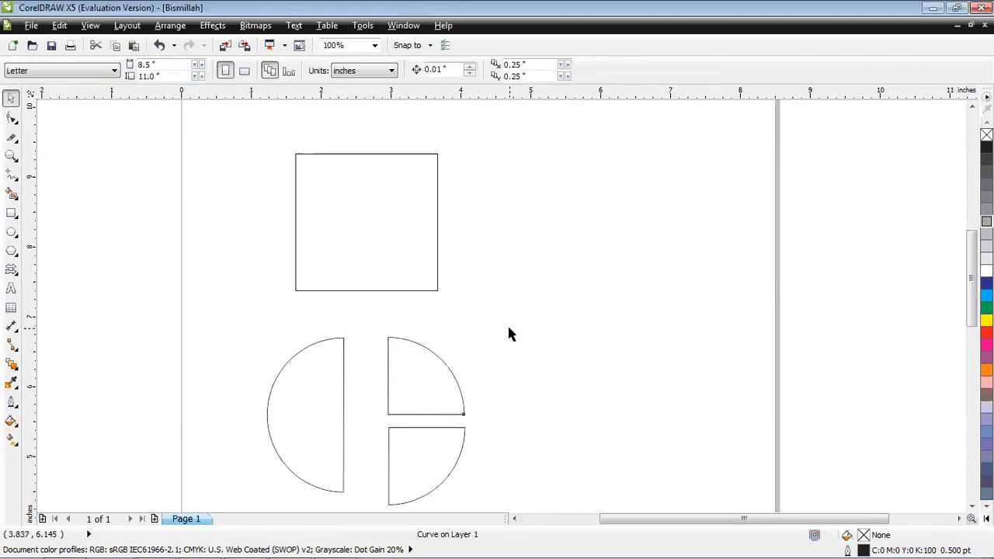
# - Set the Eraser tool's thickness to 0.1 inch and try to erase with no object selected
pyautogui.click(13, 139)
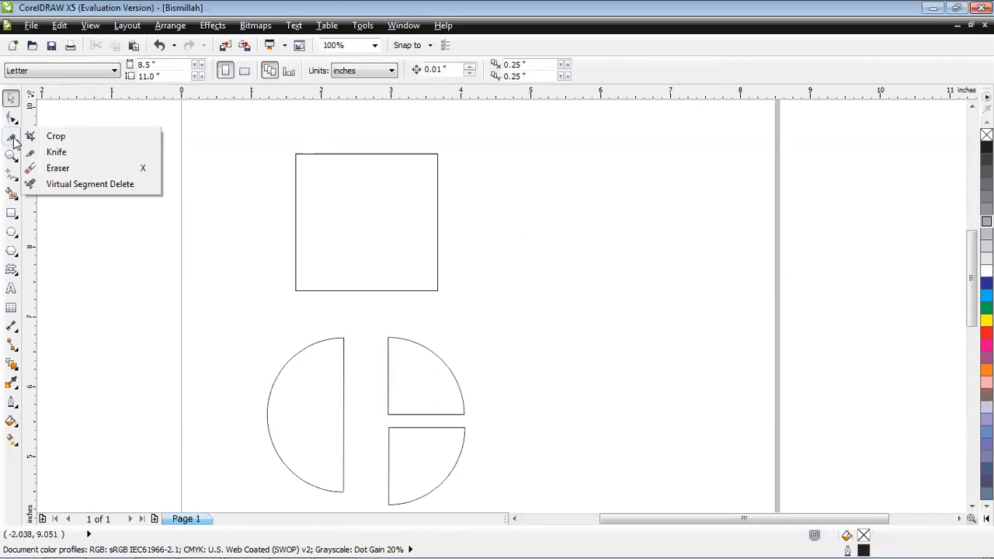
pyautogui.click(57, 169)
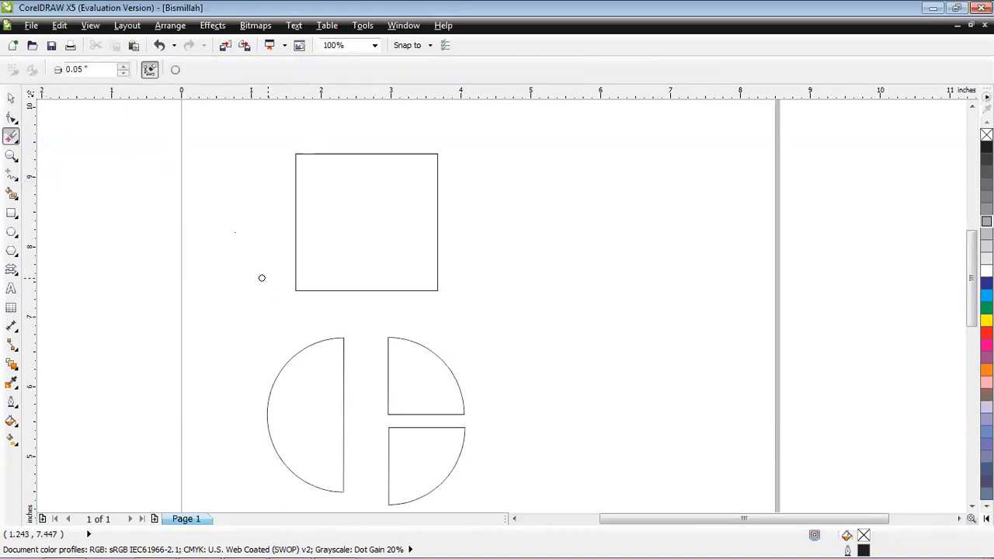
pyautogui.click(123, 70)
pyautogui.click(393, 335)
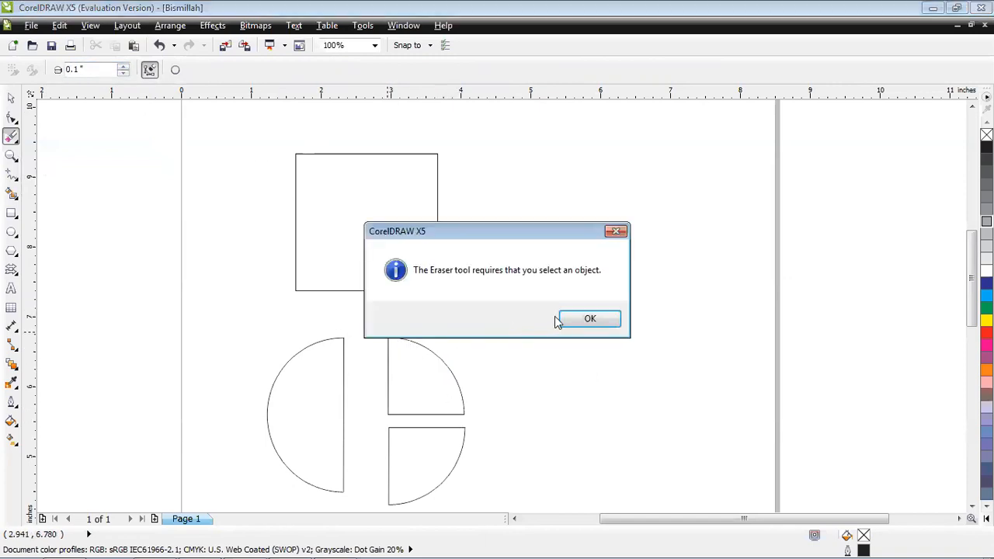
pyautogui.click(590, 319)
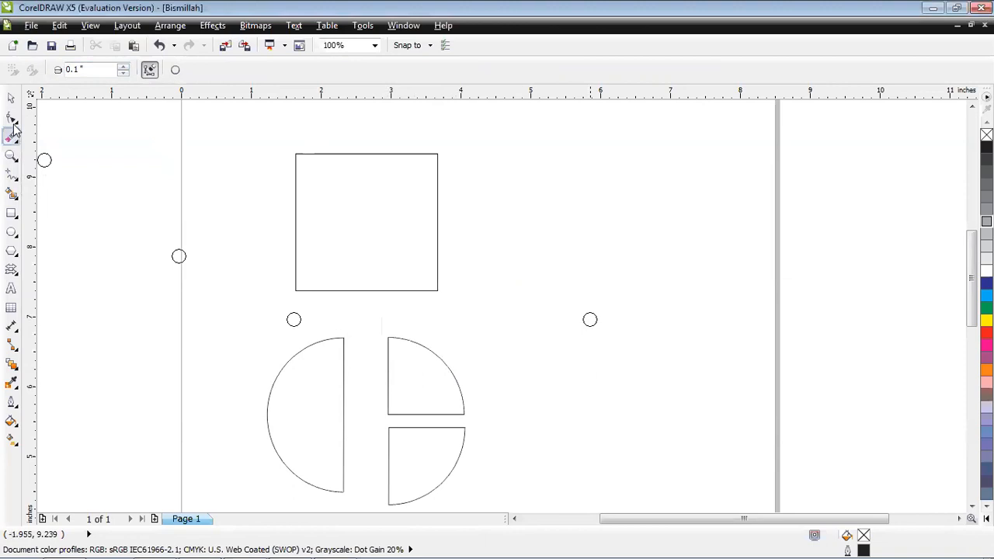
# - Select the upper quarter piece and erase along its outline with the Eraser tool
pyautogui.click(11, 98)
pyautogui.click(426, 372)
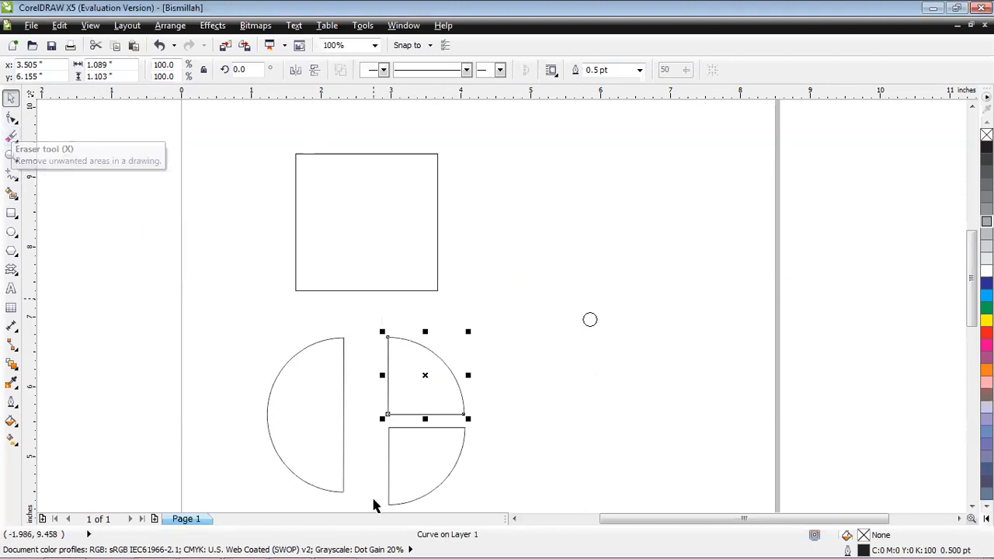
pyautogui.press('x')
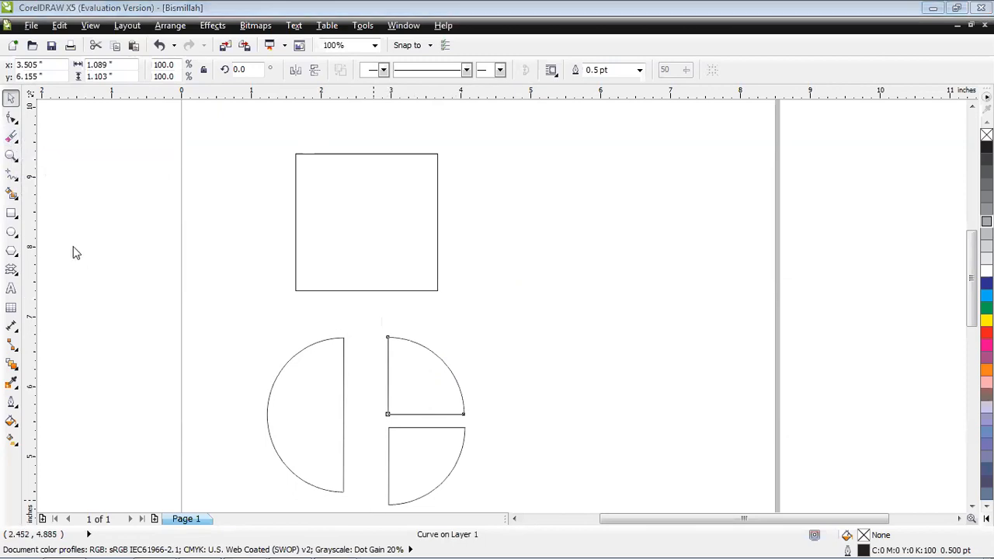
pyautogui.click(11, 140)
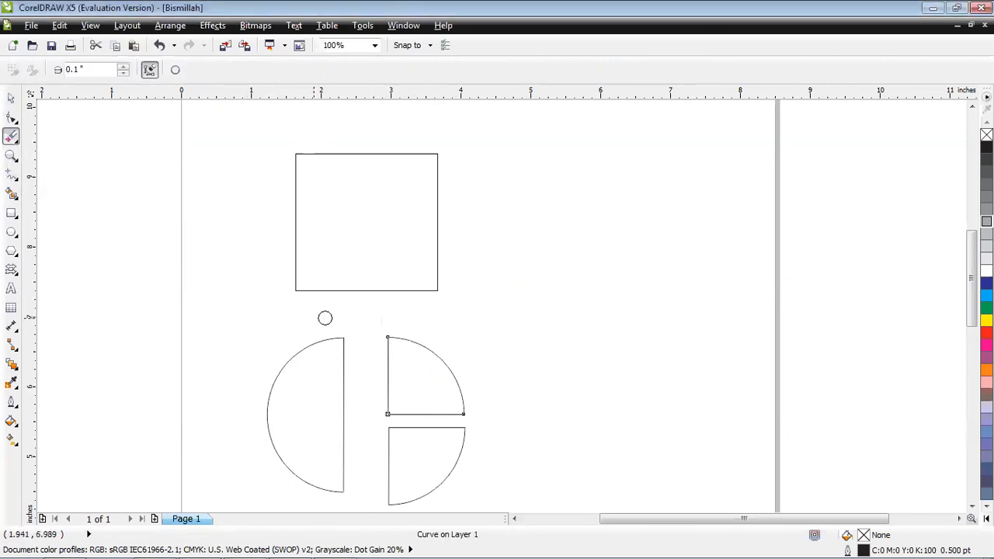
pyautogui.moveTo(398, 334)
pyautogui.mouseDown()
pyautogui.moveTo(443, 360)
pyautogui.moveTo(468, 408)
pyautogui.moveTo(388, 413)
pyautogui.moveTo(388, 346)
pyautogui.mouseUp()
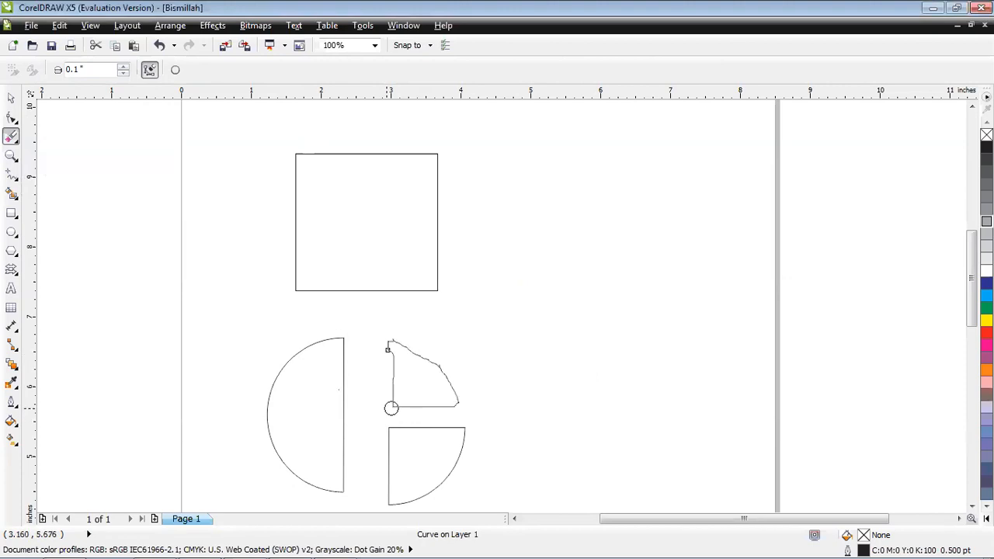
pyautogui.click(11, 98)
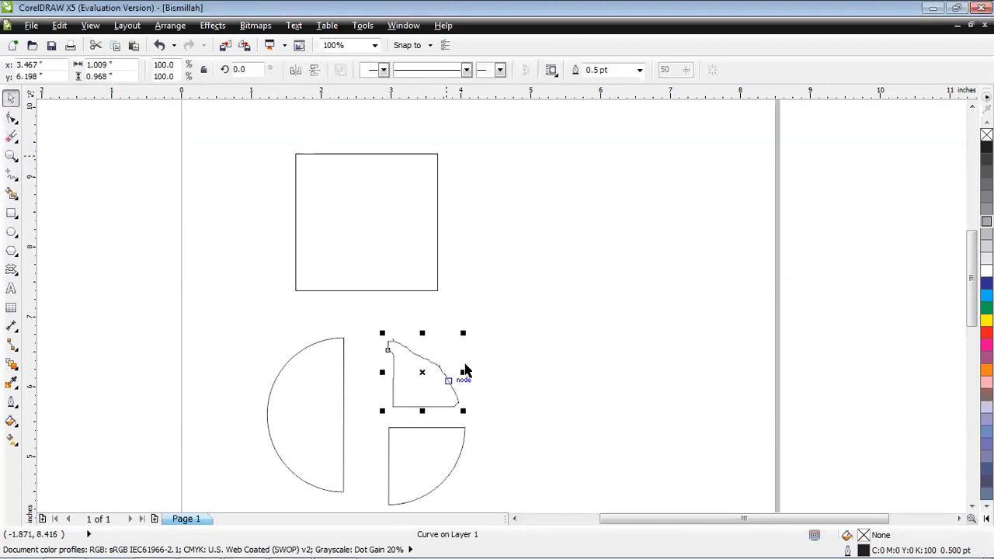
# - Erase the rest of the upper quarter piece with the Eraser tool, from its outline inward
pyautogui.click(11, 136)
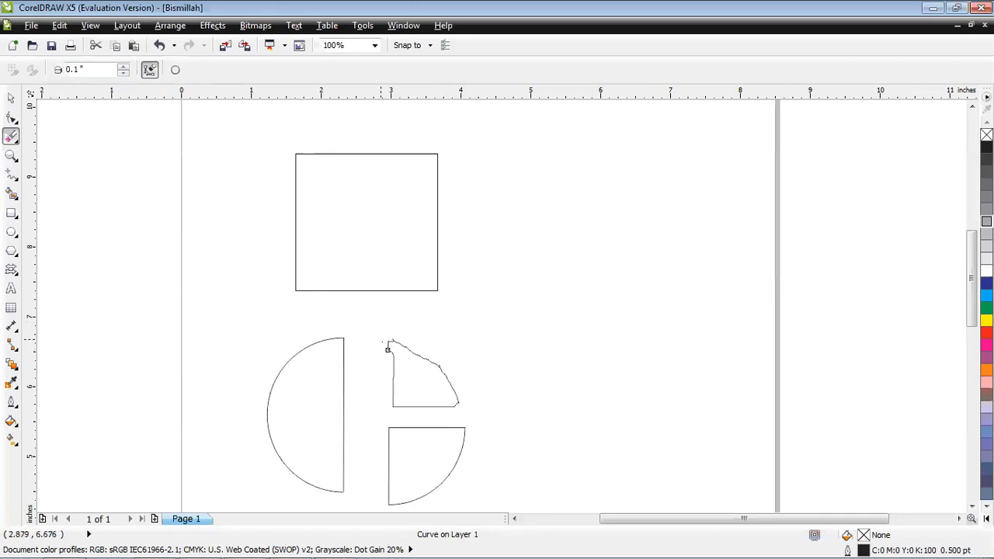
pyautogui.moveTo(397, 344)
pyautogui.mouseDown()
pyautogui.moveTo(448, 375)
pyautogui.moveTo(458, 401)
pyautogui.moveTo(396, 406)
pyautogui.moveTo(393, 351)
pyautogui.mouseUp()
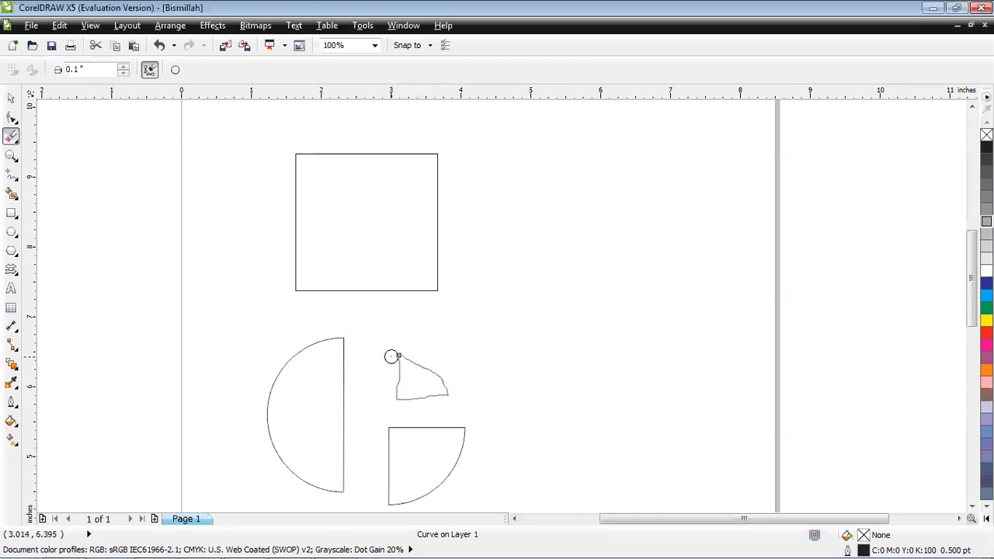
pyautogui.click(11, 98)
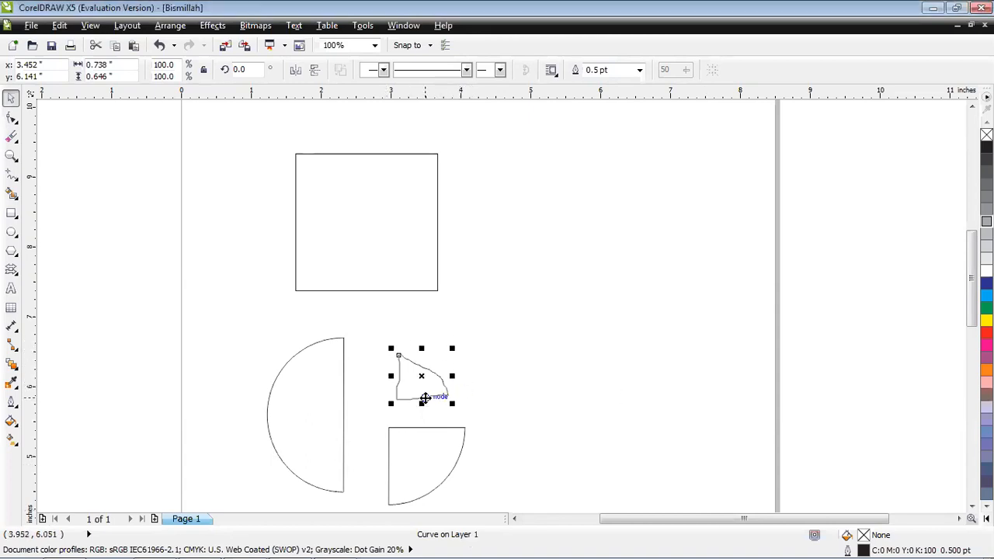
pyautogui.click(11, 137)
pyautogui.click(45, 165)
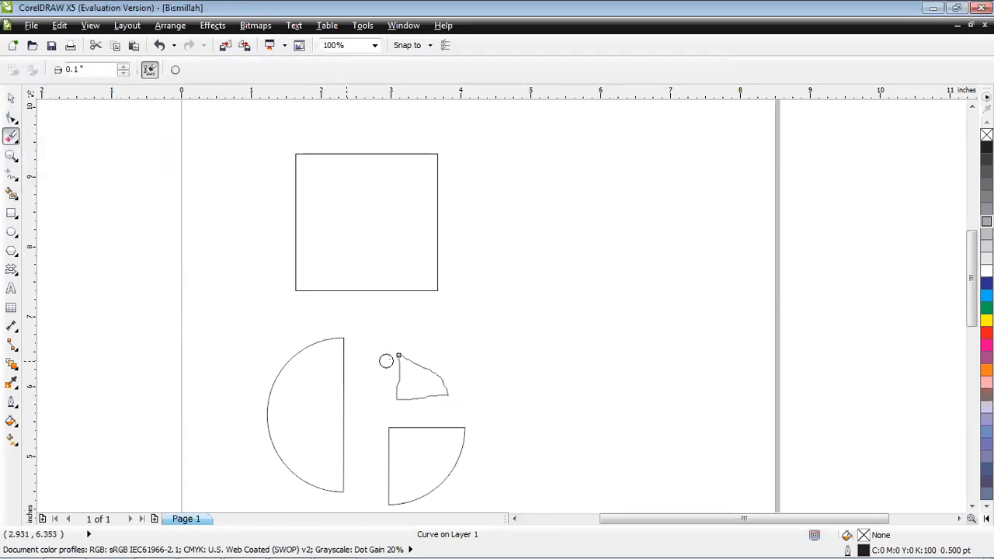
pyautogui.moveTo(394, 353); pyautogui.dragTo(408, 368)
pyautogui.moveTo(413, 360)
pyautogui.mouseDown()
pyautogui.moveTo(429, 375)
pyautogui.moveTo(408, 371)
pyautogui.moveTo(399, 399)
pyautogui.moveTo(414, 399)
pyautogui.moveTo(406, 382)
pyautogui.moveTo(424, 393)
pyautogui.moveTo(413, 375)
pyautogui.moveTo(426, 386)
pyautogui.moveTo(429, 373)
pyautogui.moveTo(443, 400)
pyautogui.moveTo(433, 394)
pyautogui.mouseUp()
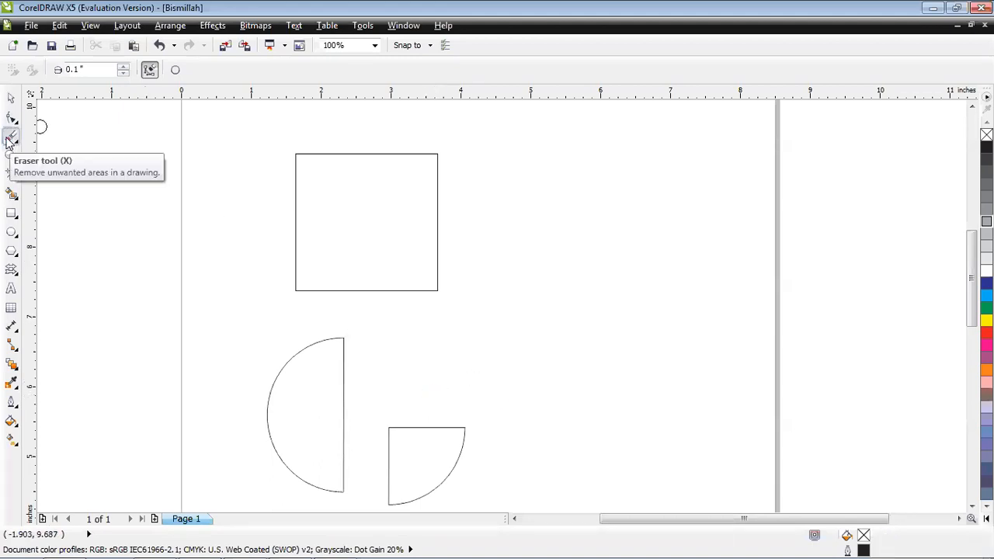
# - Move the remaining quarter piece close to the semicircle's straight edge, and try deleting it and undoing the deletion
pyautogui.click(11, 99)
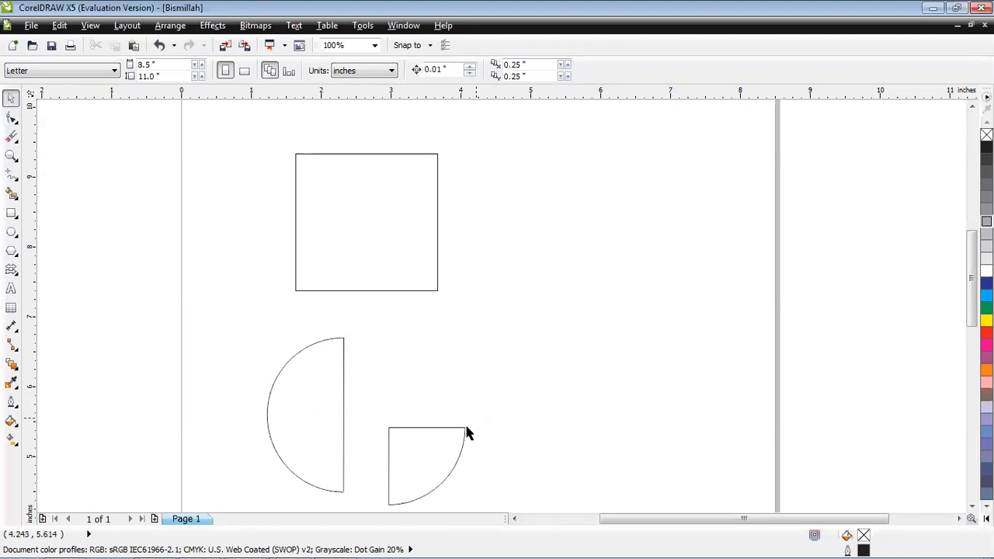
pyautogui.click(423, 467)
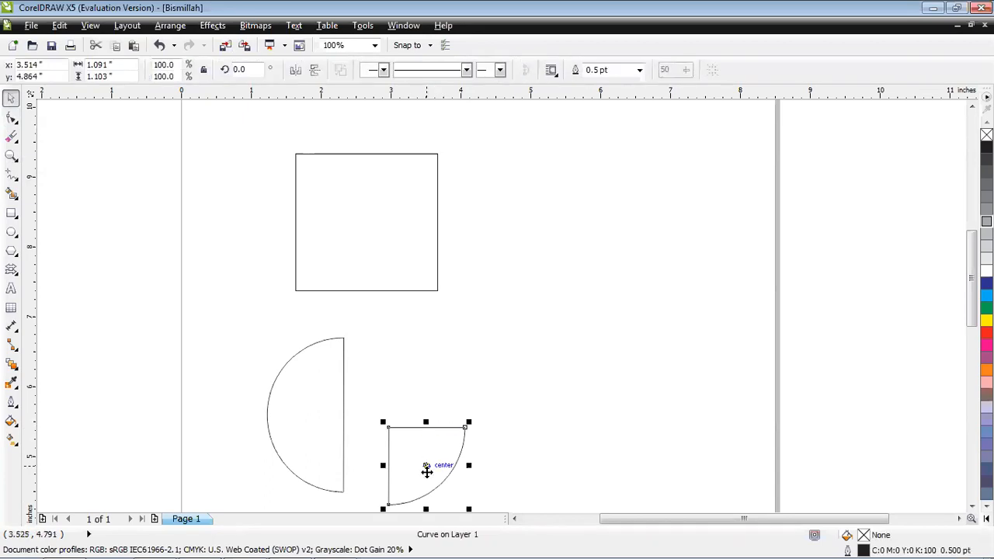
pyautogui.moveTo(423, 467); pyautogui.dragTo(395, 448)
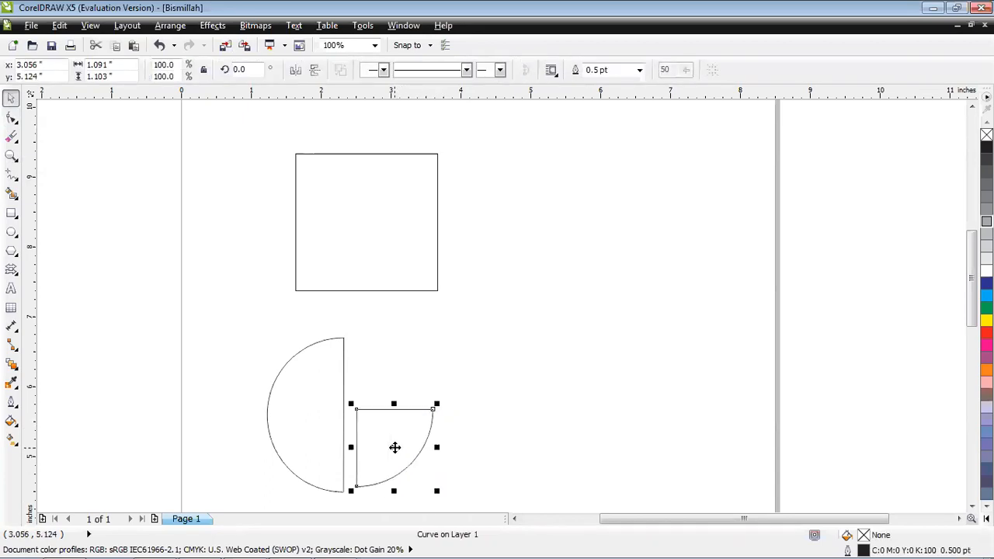
pyautogui.press('Delete')
pyautogui.hotkey('ctrl', 'z')
pyautogui.click(512, 458)
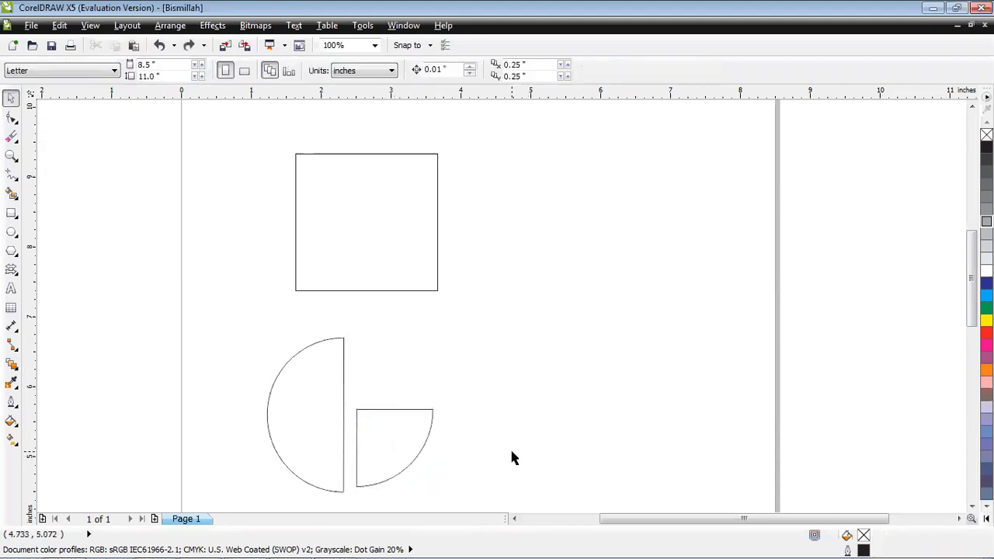
# - Remove the quarter piece with the Virtual Segment Delete tool and undo the removal
pyautogui.click(10, 138)
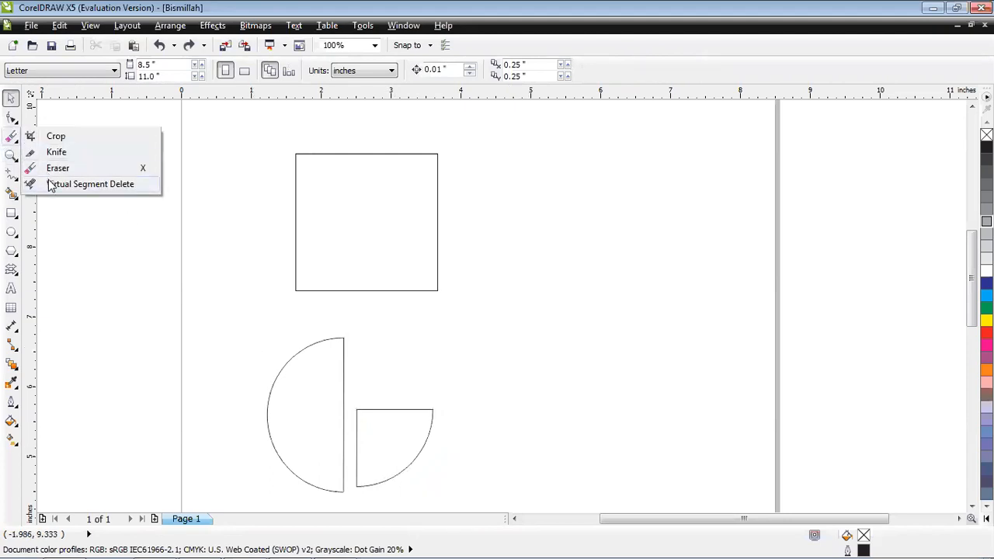
pyautogui.click(86, 184)
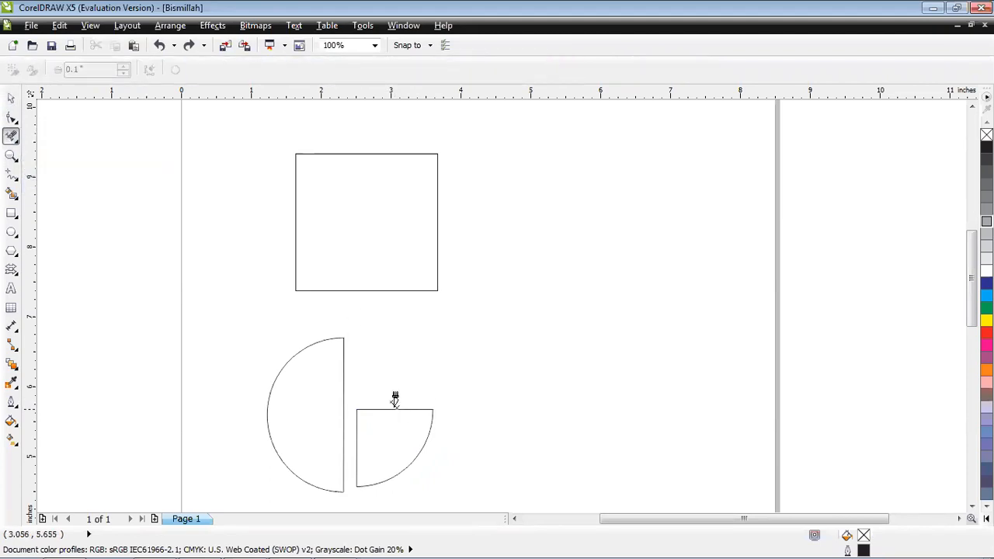
pyautogui.click(395, 404)
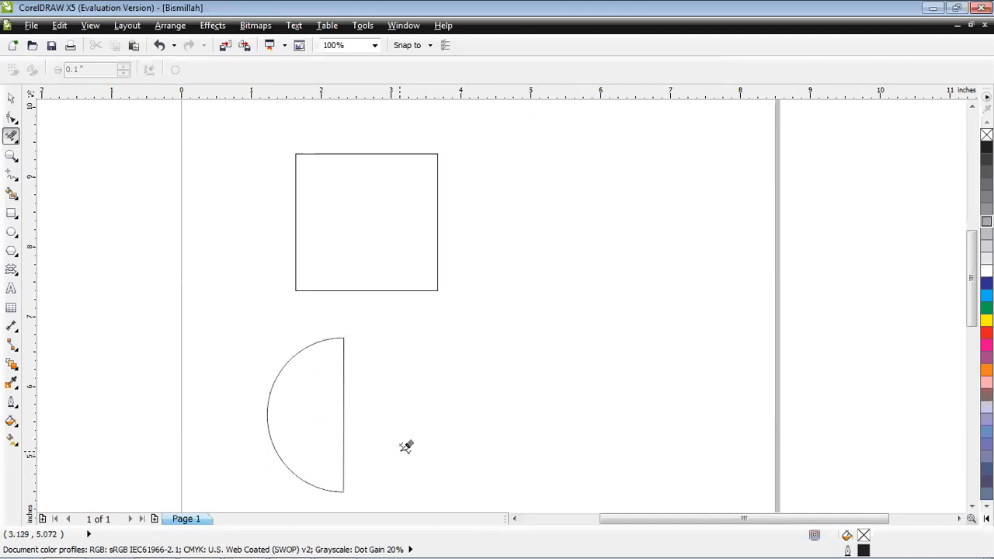
pyautogui.click(11, 98)
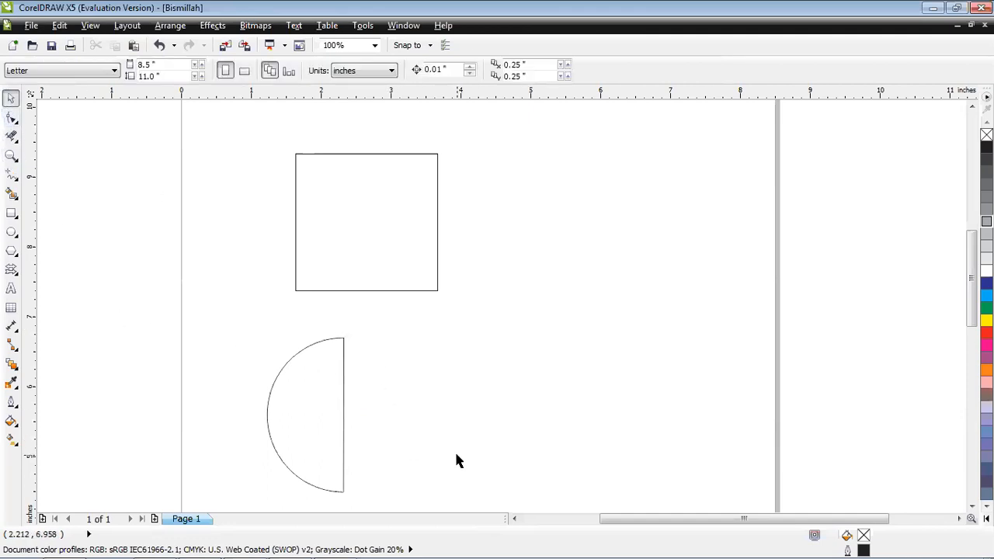
pyautogui.click(347, 410)
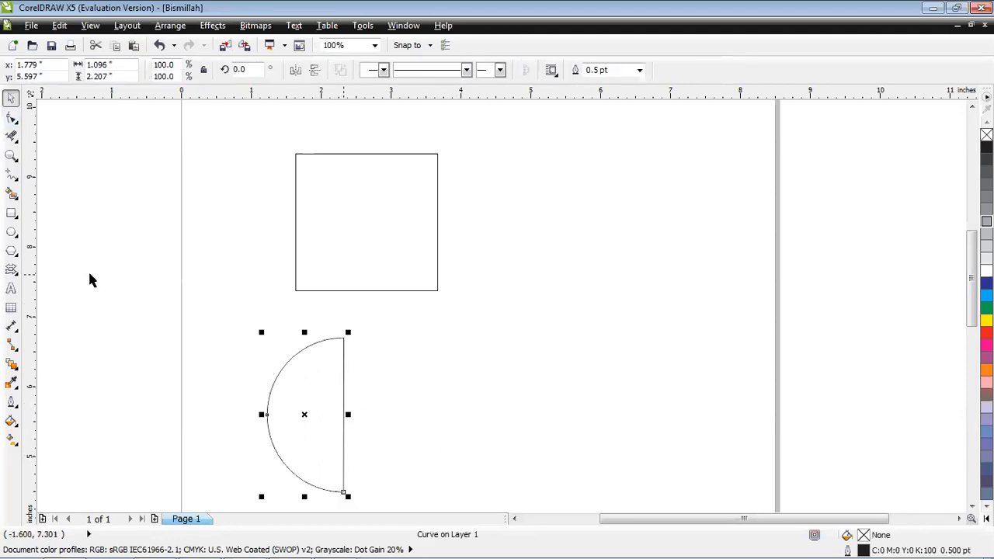
pyautogui.hotkey('ctrl', 'z')
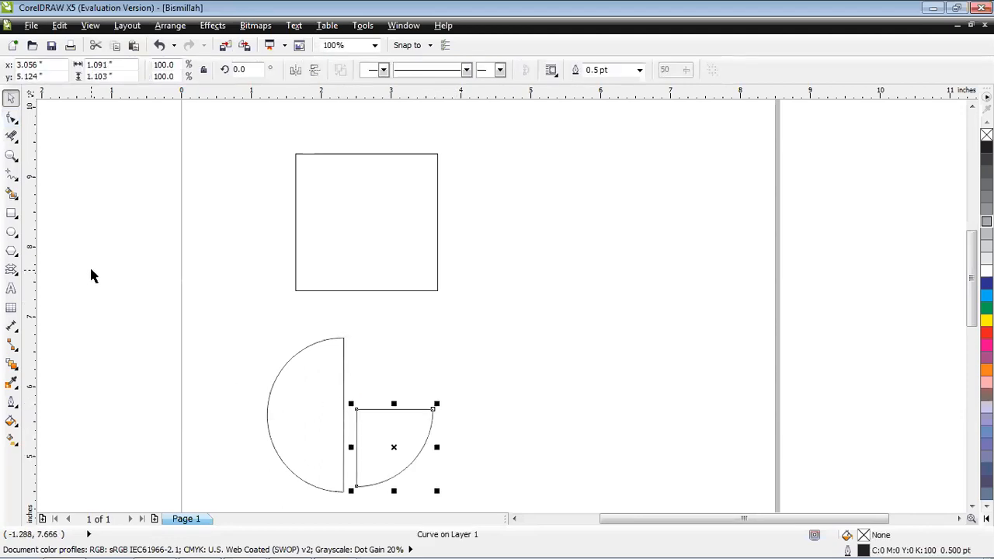
# - Zoom in on the quarter piece with the Zoom tool by framing it in a rectangle
pyautogui.click(13, 159)
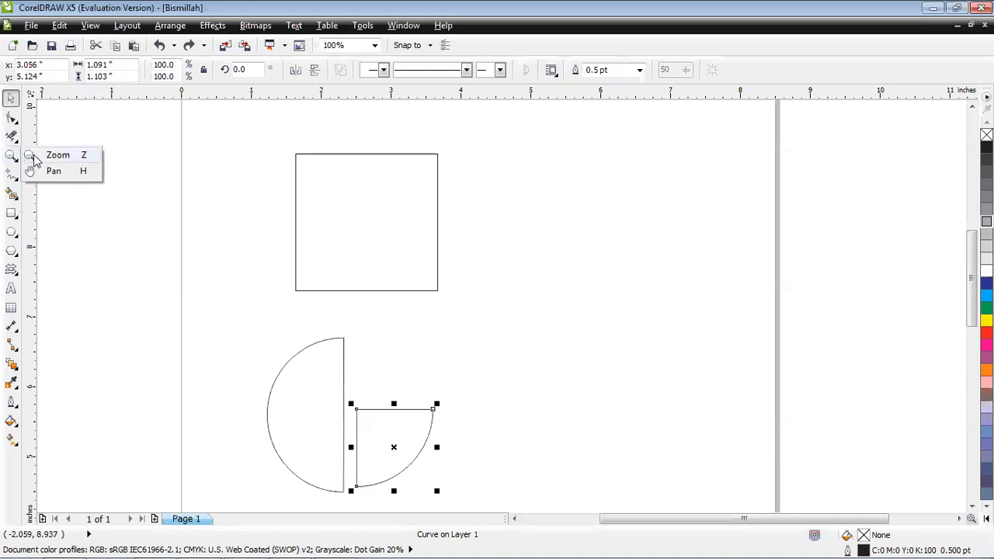
pyautogui.click(47, 153)
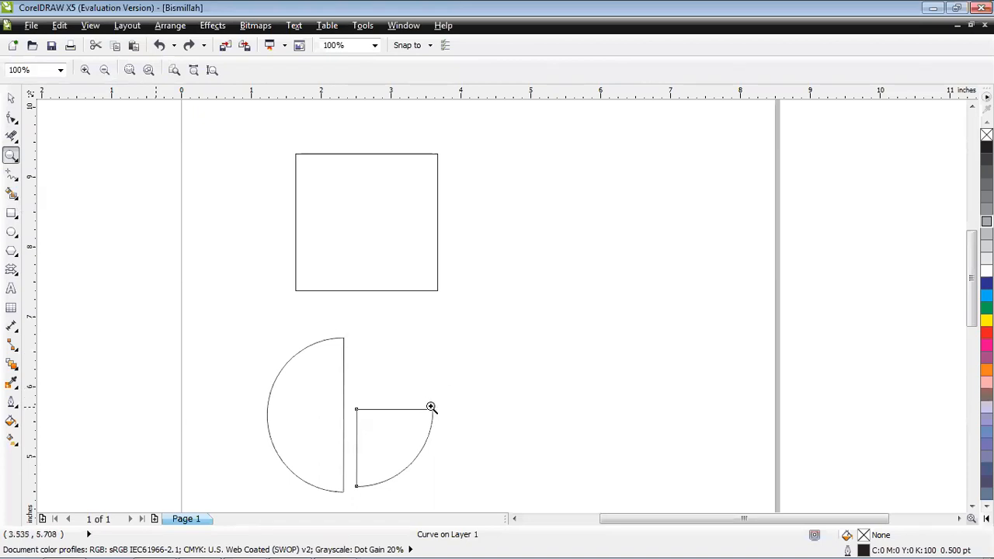
pyautogui.moveTo(459, 388); pyautogui.dragTo(322, 498)
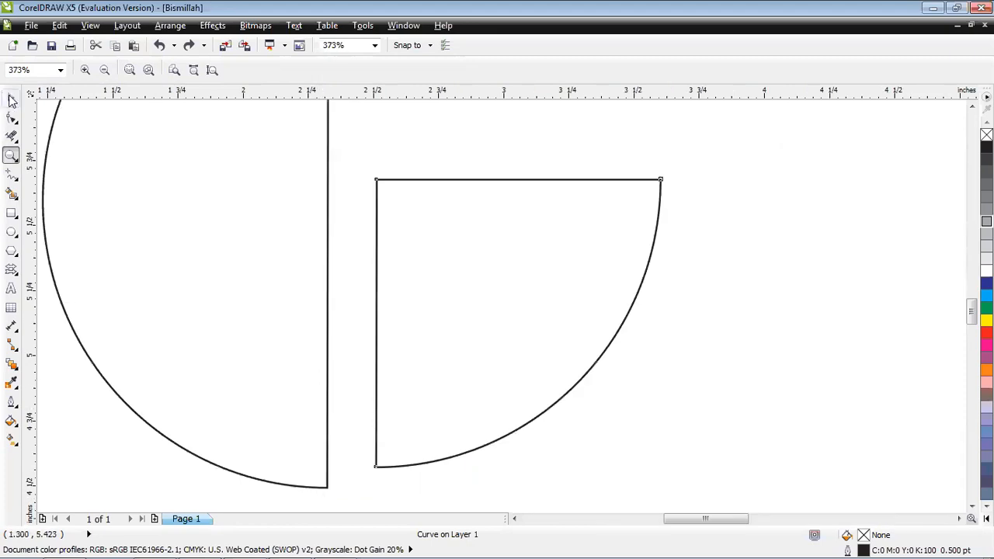
pyautogui.click(11, 98)
pyautogui.click(849, 375)
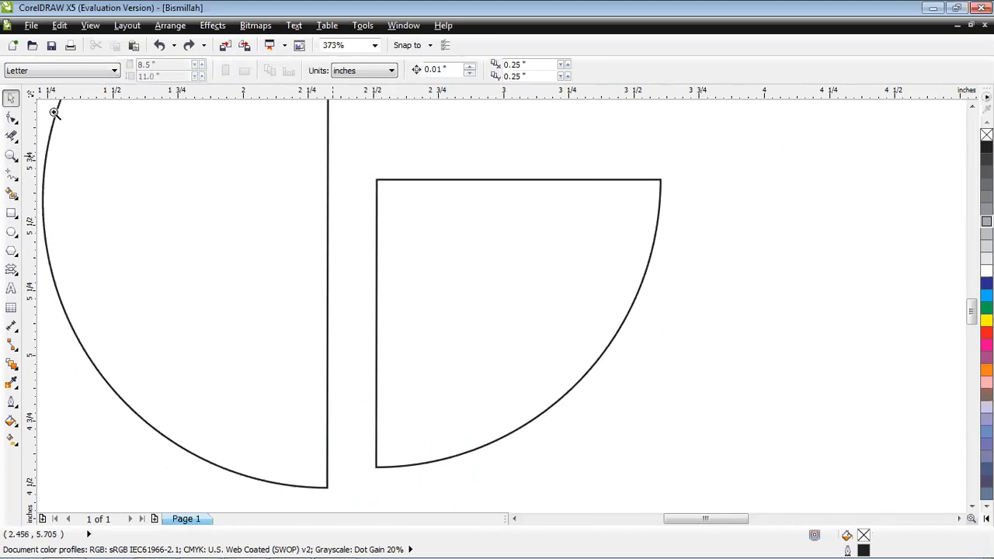
# - Select the quarter piece and magnify it further, framing the square corner where its two straight edges meet
pyautogui.press('z')
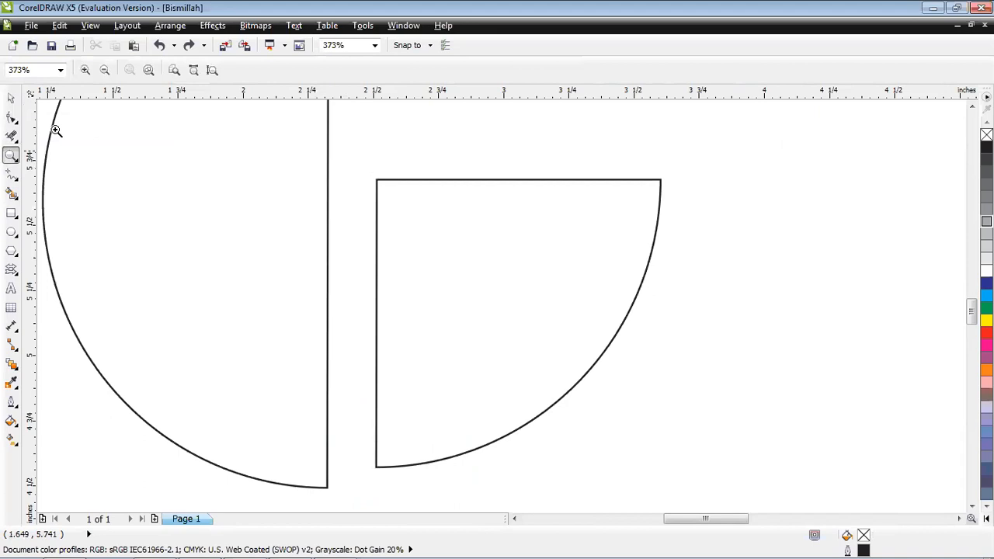
pyautogui.click(12, 100)
pyautogui.click(400, 211)
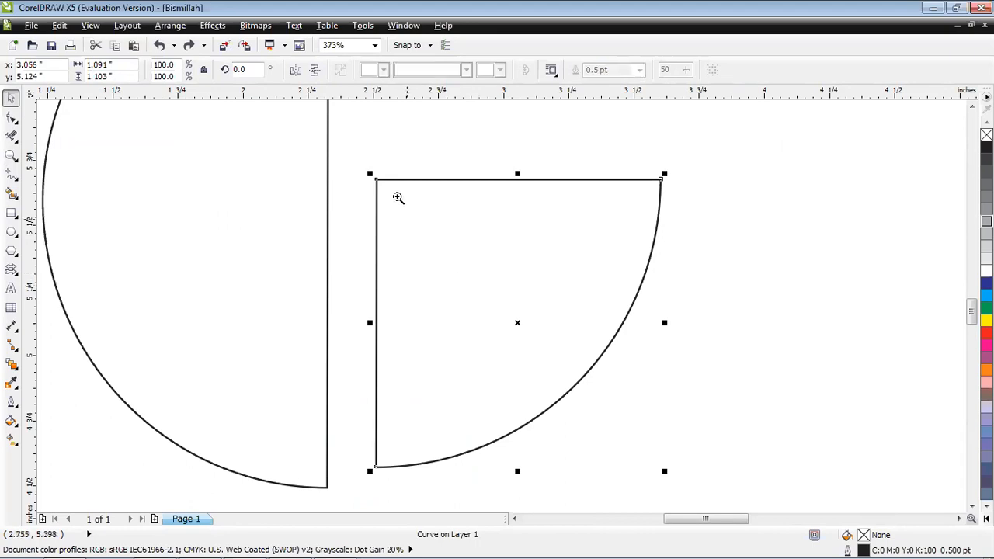
pyautogui.moveTo(362, 160); pyautogui.dragTo(688, 477)
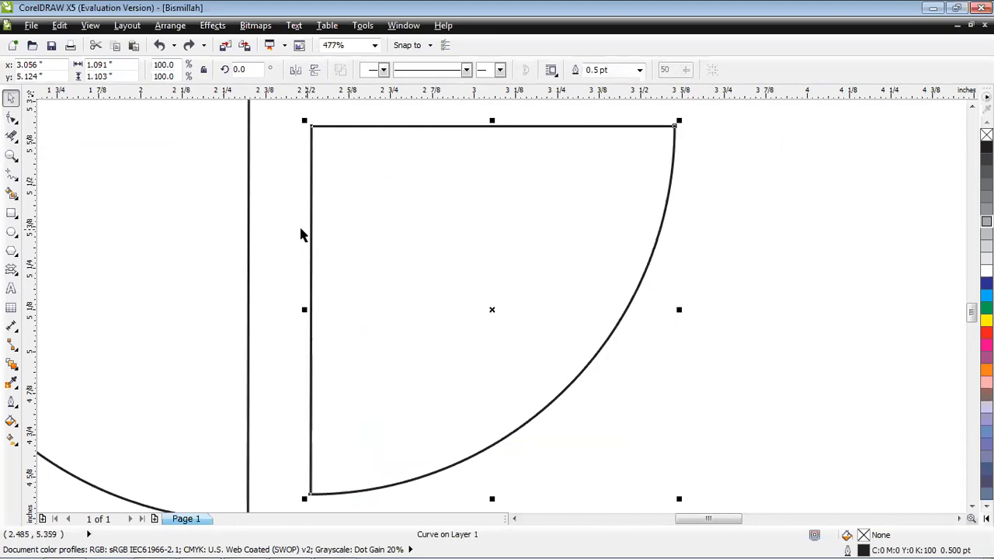
pyautogui.moveTo(301, 117); pyautogui.dragTo(333, 145)
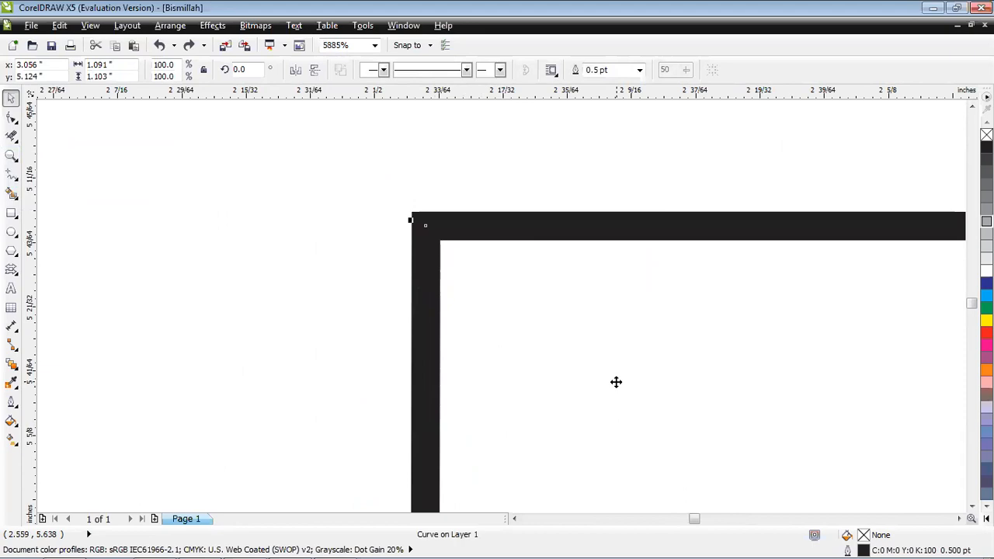
# - Zoom back out until the square, semicircle and quarter piece are all in view, and clear the selection
pyautogui.scroll(-2, 616, 382)
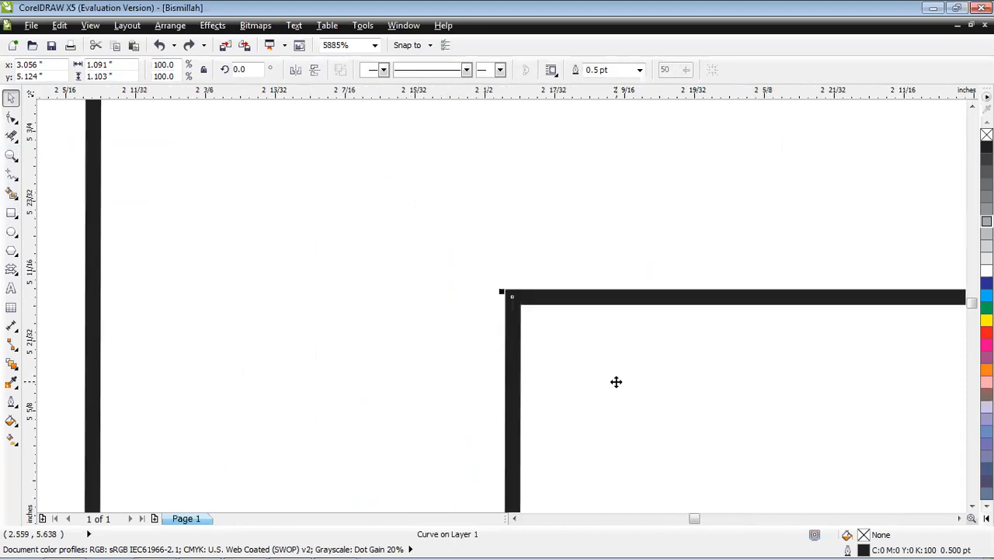
pyautogui.scroll(-3, 616, 381)
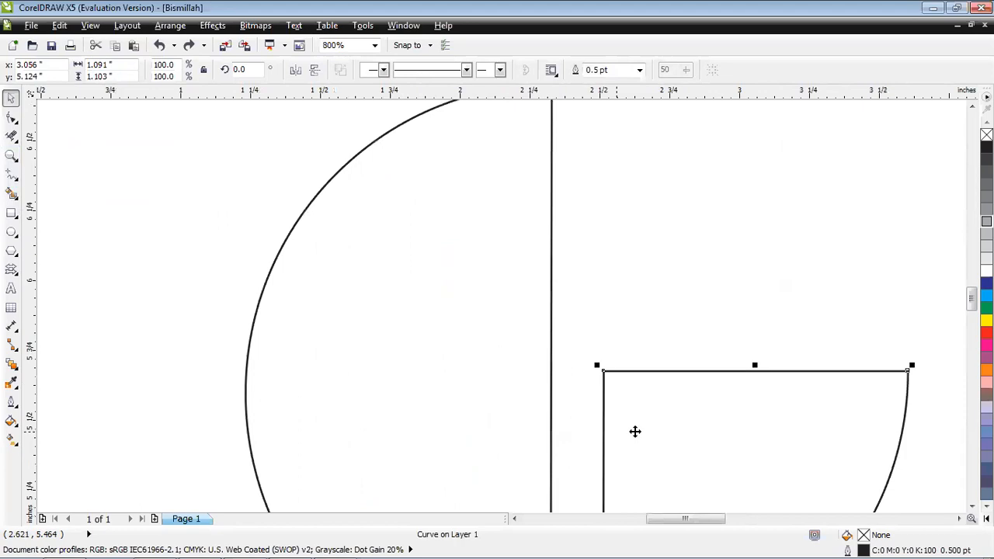
pyautogui.scroll(-1, 635, 431)
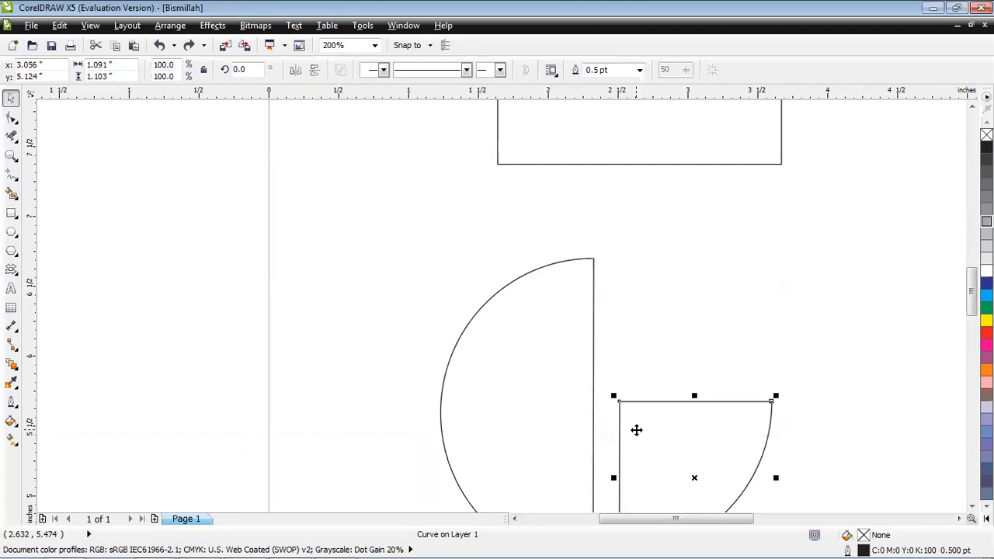
pyautogui.scroll(-1, 636, 429)
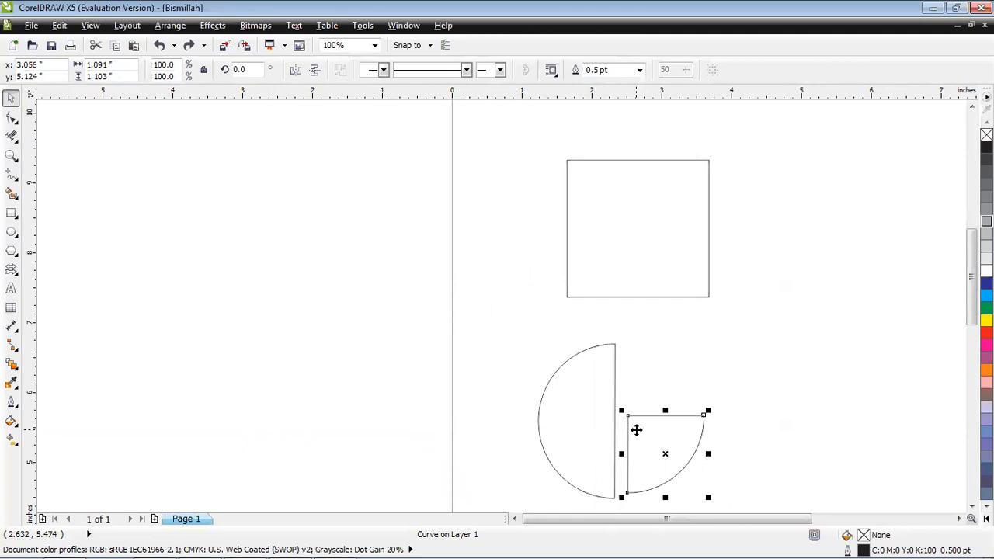
pyautogui.scroll(1, 637, 430)
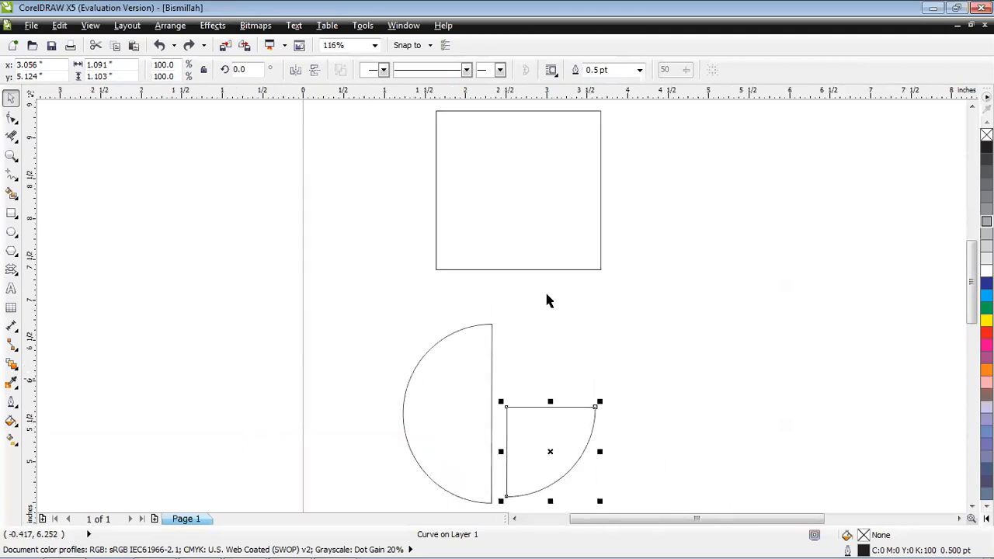
pyautogui.click(760, 283)
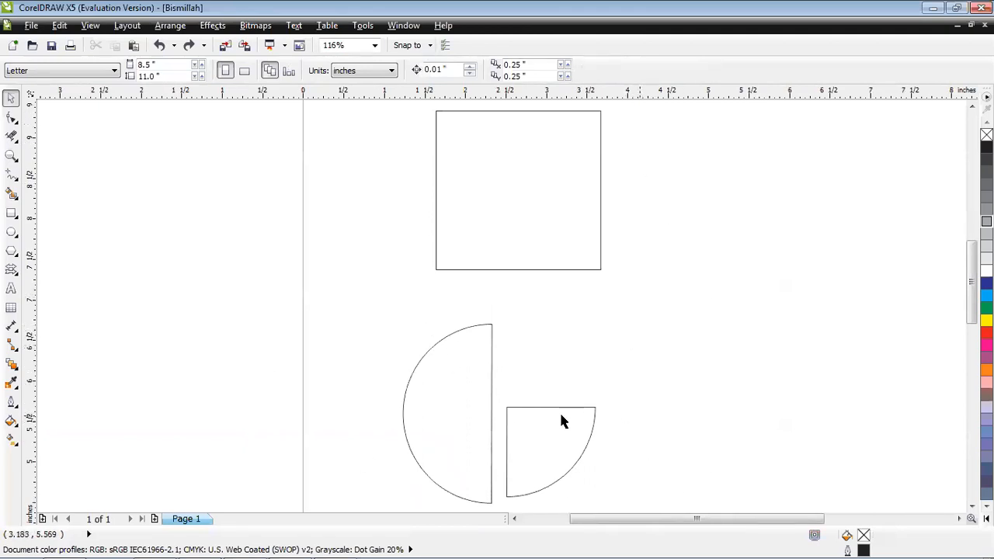
# - Place a copy of the quarter piece near the page's right edge, centred at about x 7.8 and y 8.0 inches
pyautogui.click(548, 445)
pyautogui.moveTo(549, 451); pyautogui.dragTo(936, 219)
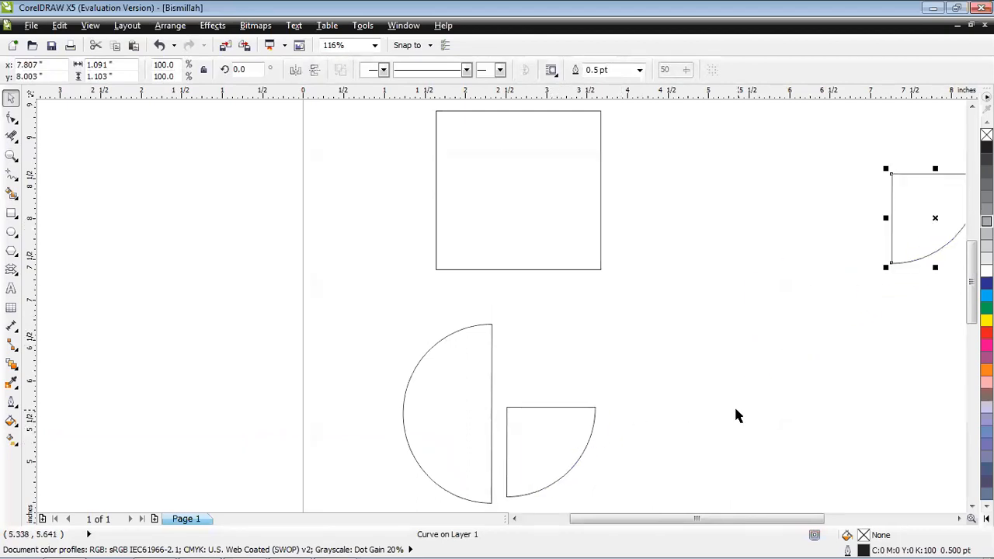
pyautogui.click(630, 431)
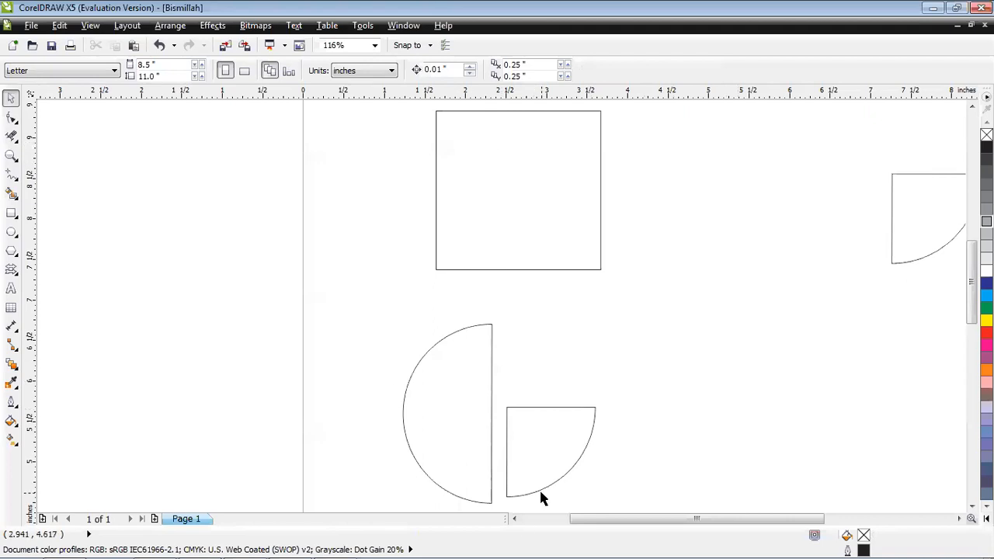
# - Pan across the drawing with the Pan tool to view the empty page area below the semicircle and quarter piece
pyautogui.hscroll(3, 541, 495)
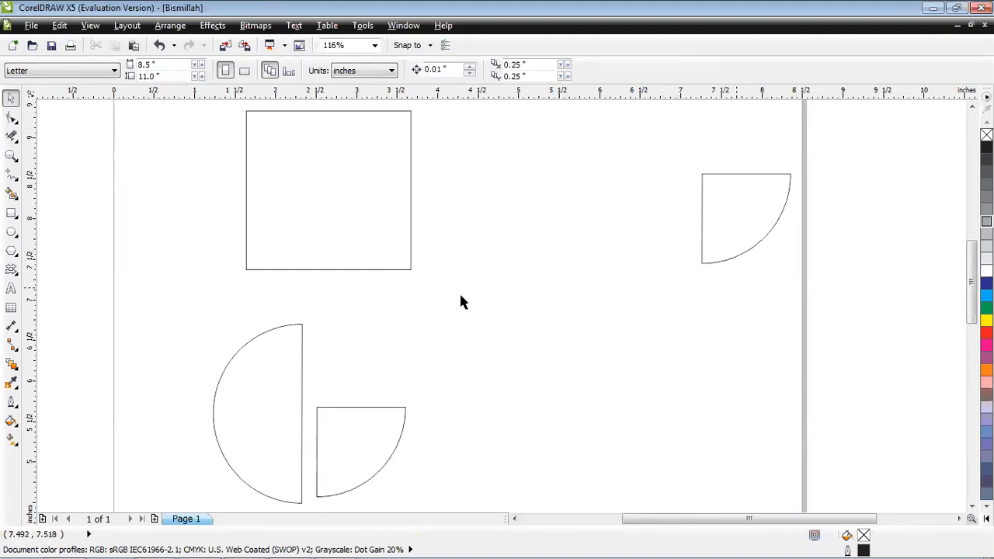
pyautogui.click(15, 159)
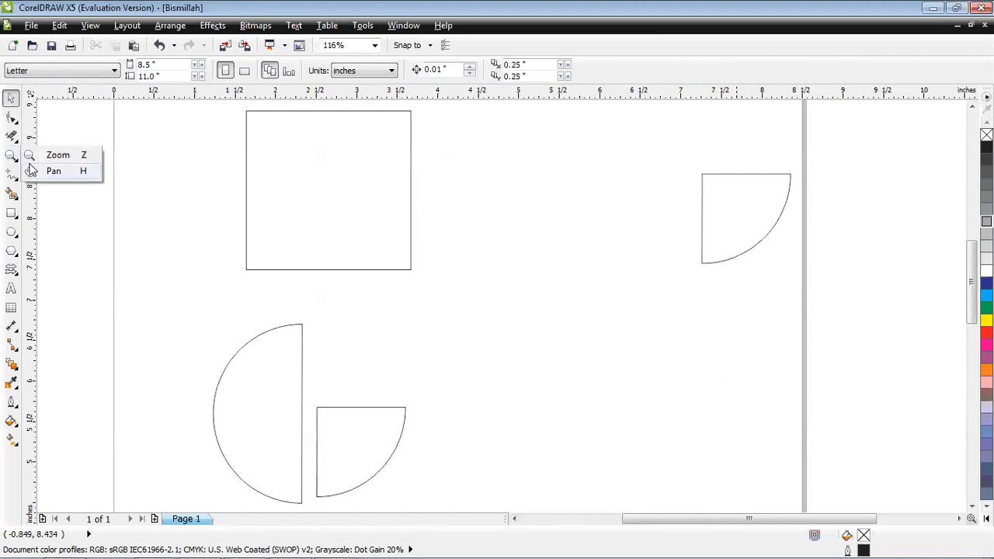
pyautogui.click(37, 173)
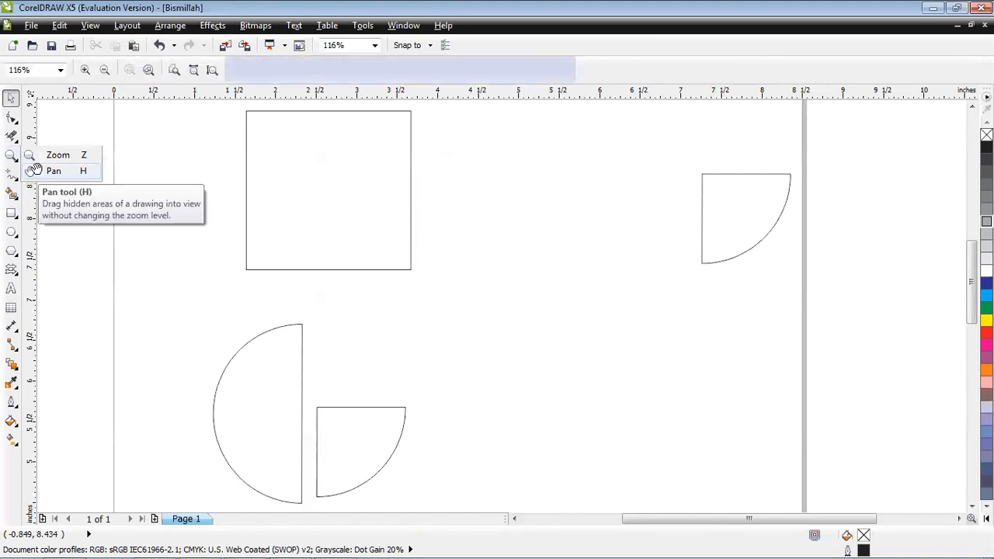
pyautogui.moveTo(373, 262); pyautogui.dragTo(365, 198)
pyautogui.moveTo(349, 355); pyautogui.dragTo(342, 175)
pyautogui.moveTo(339, 383); pyautogui.dragTo(330, 189)
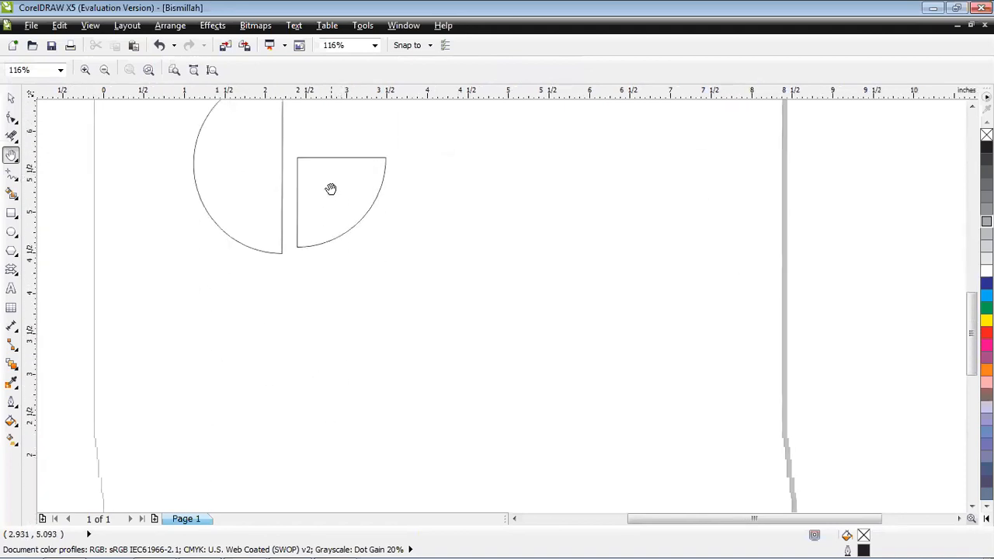
# - Pan around the drawing with the Pan tool and magnify the lower corner of the quarter piece beside the semicircle to 2000%
pyautogui.moveTo(331, 439); pyautogui.dragTo(344, 397)
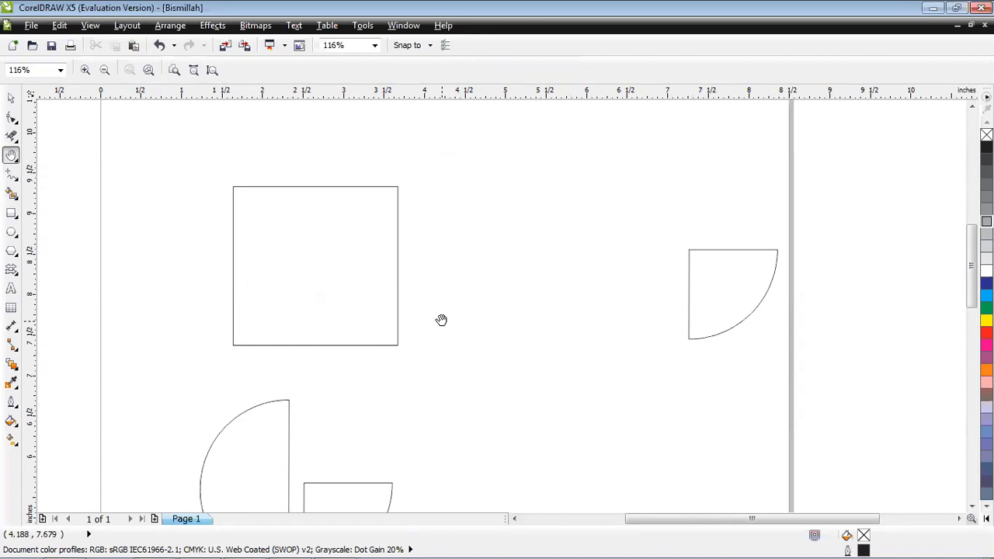
pyautogui.moveTo(531, 353); pyautogui.dragTo(567, 313)
pyautogui.scroll(6, 365, 451)
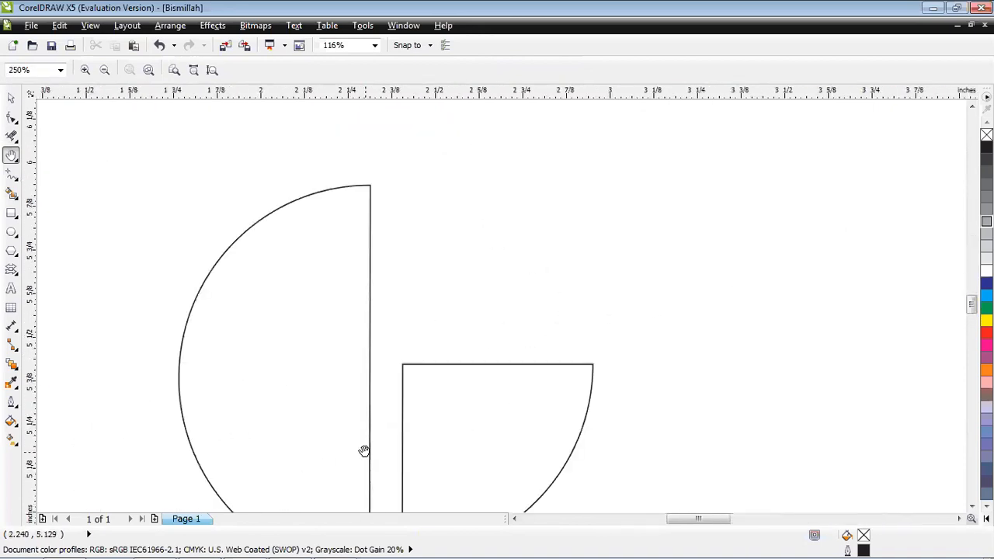
pyautogui.moveTo(387, 435); pyautogui.dragTo(390, 299)
pyautogui.scroll(1, 391, 304)
pyautogui.moveTo(362, 231); pyautogui.dragTo(381, 356)
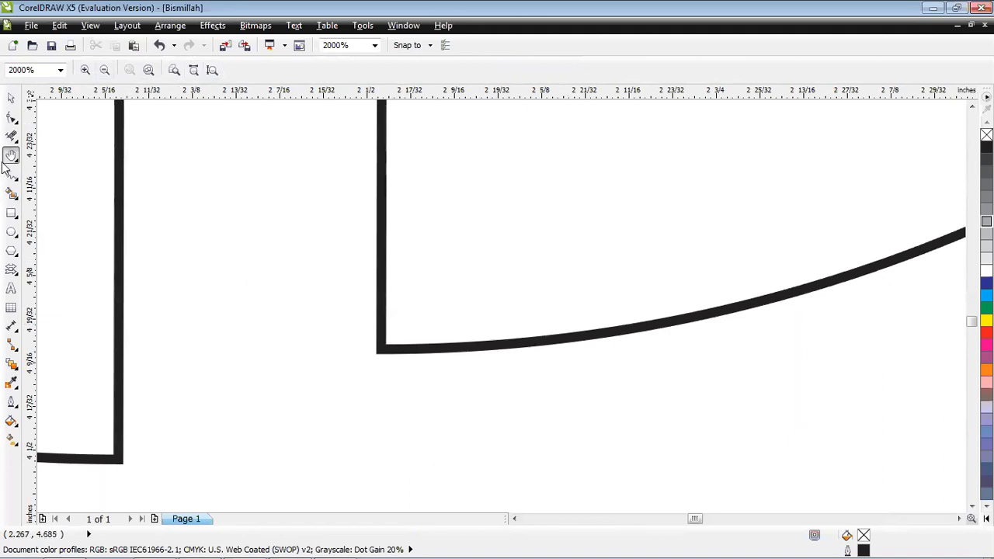
# - Set the zoom level to To Fit to frame all the objects, and switch it to To Page to show the whole page
pyautogui.click(60, 71)
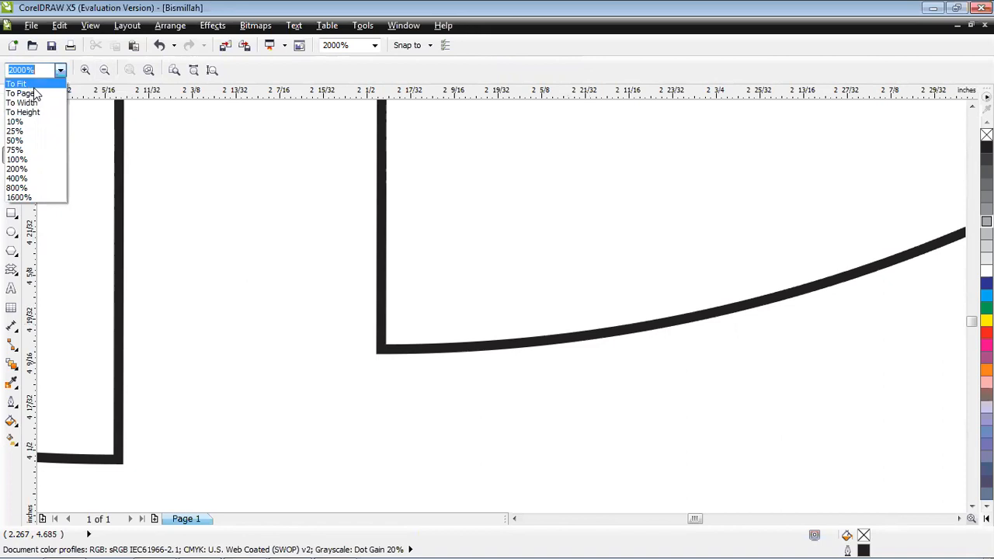
pyautogui.click(34, 93)
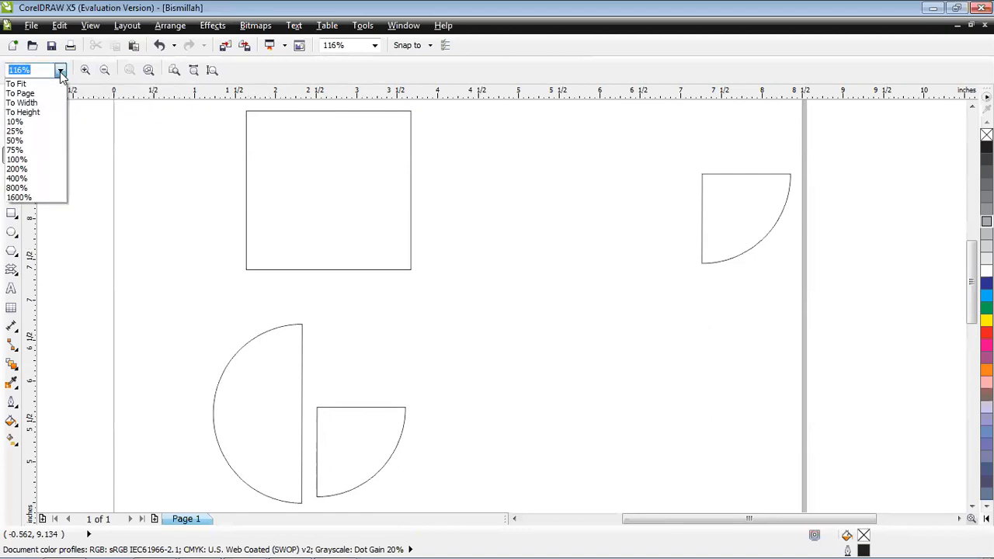
pyautogui.click(43, 92)
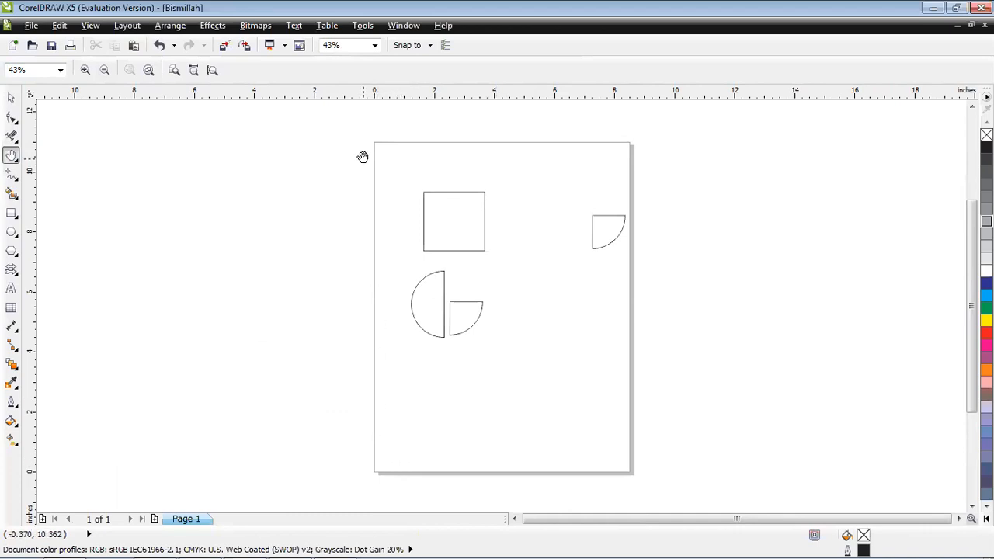
# - Fit the view to the page with To Width and To Height, and zoom out to 25%
pyautogui.click(60, 71)
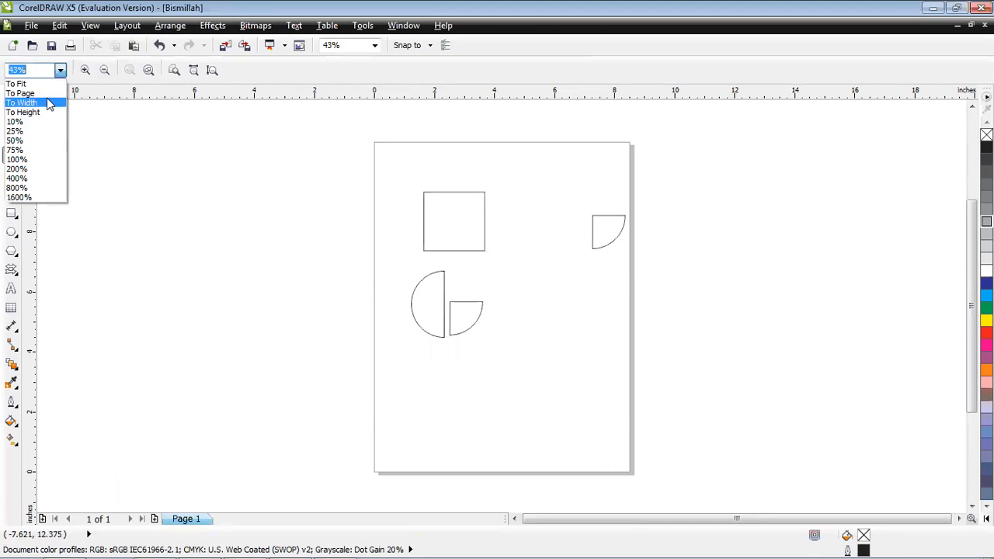
pyautogui.click(48, 103)
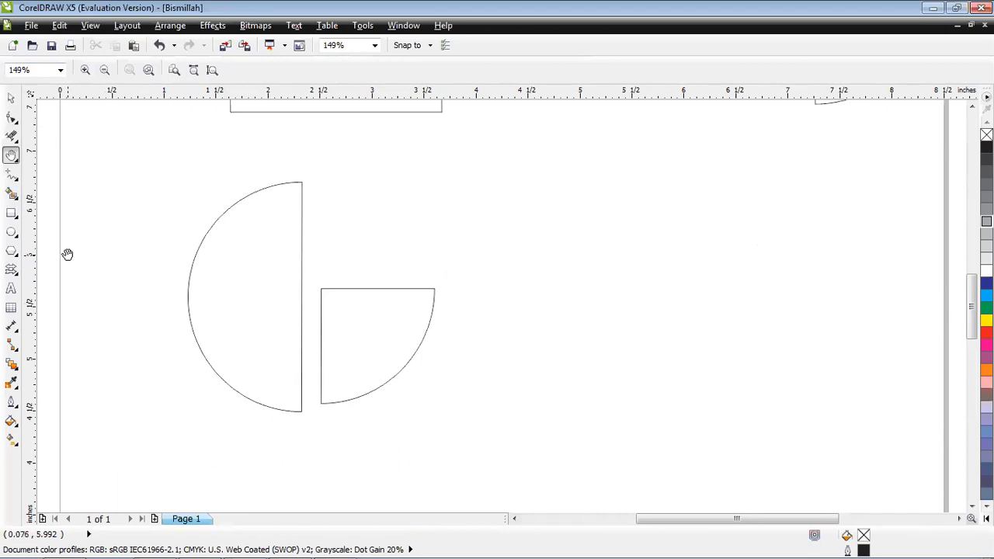
pyautogui.click(60, 70)
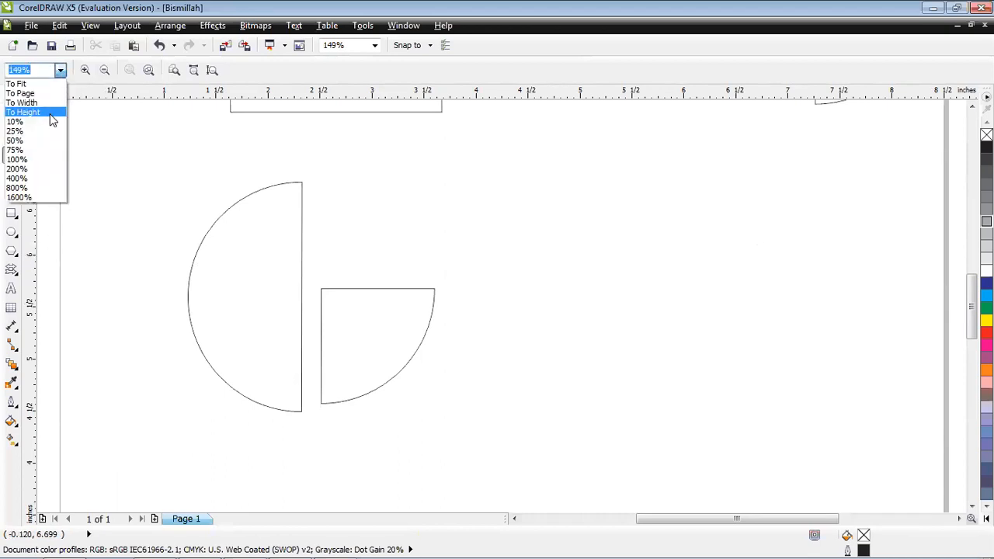
pyautogui.click(39, 112)
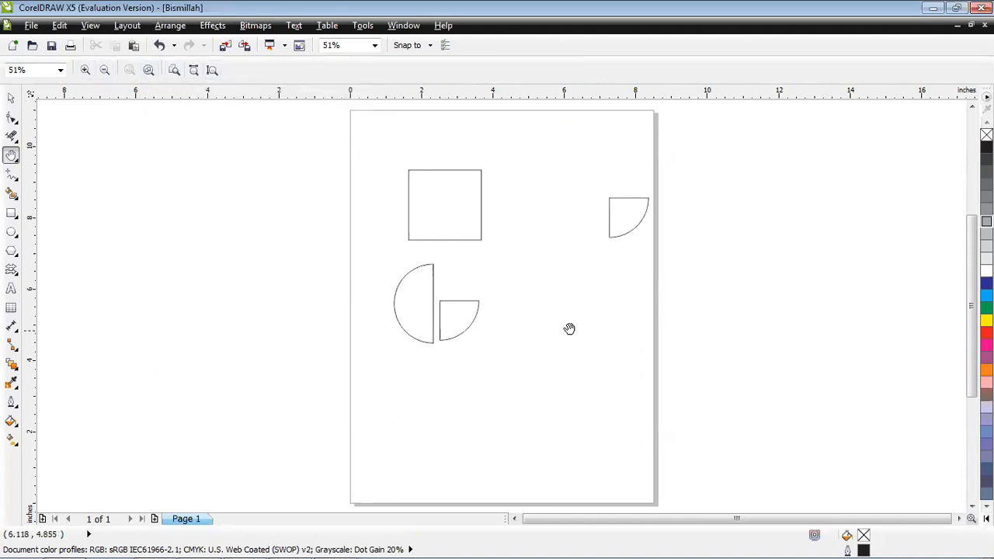
pyautogui.rightClick(115, 167)
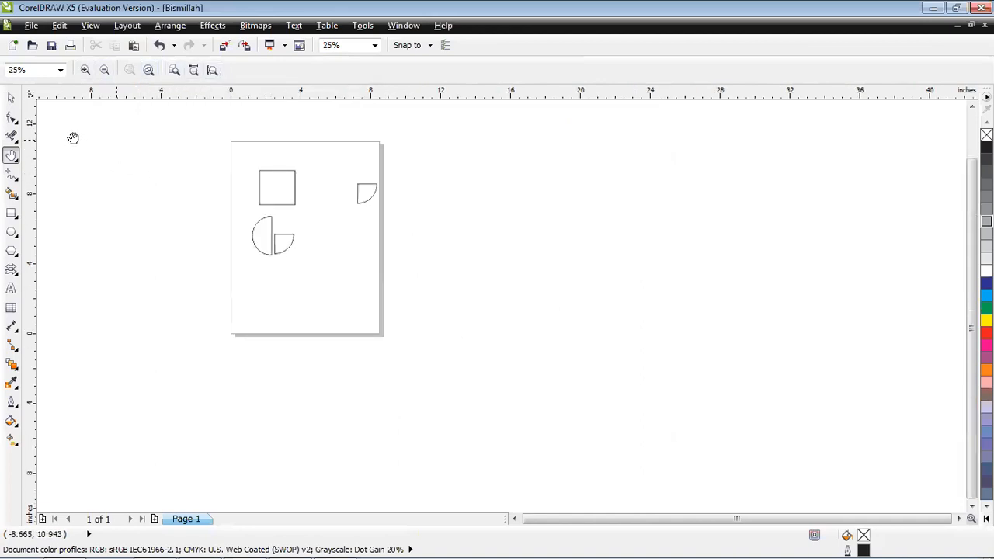
# - Select the square with the Pick tool, zoom to the selection so it fills the view, and clear the selection
pyautogui.click(11, 98)
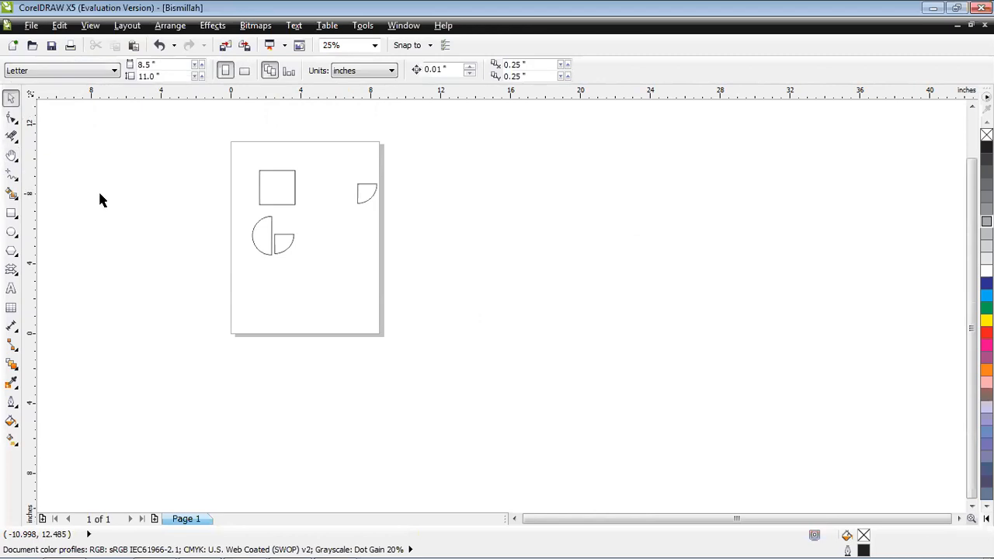
pyautogui.click(276, 204)
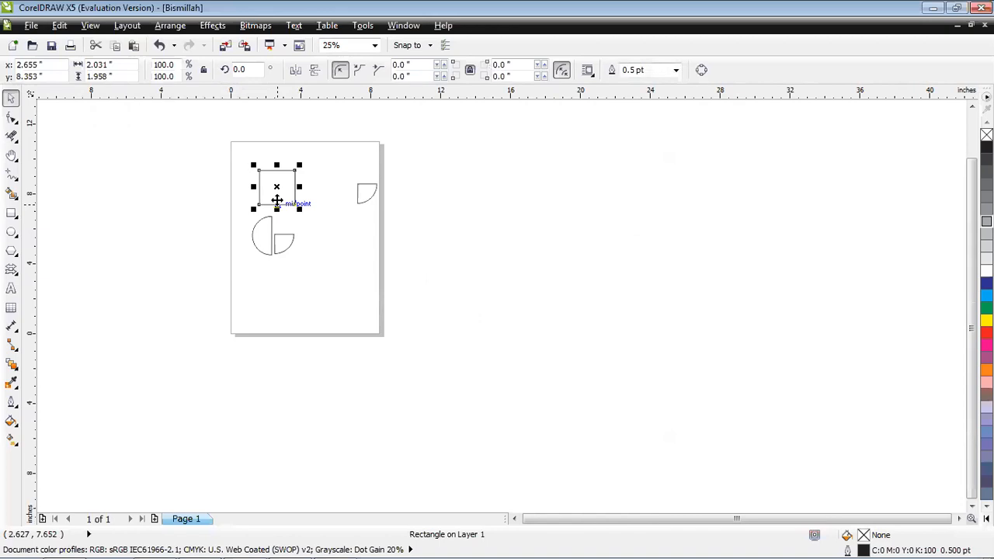
pyautogui.hotkey('shift', 'F2')
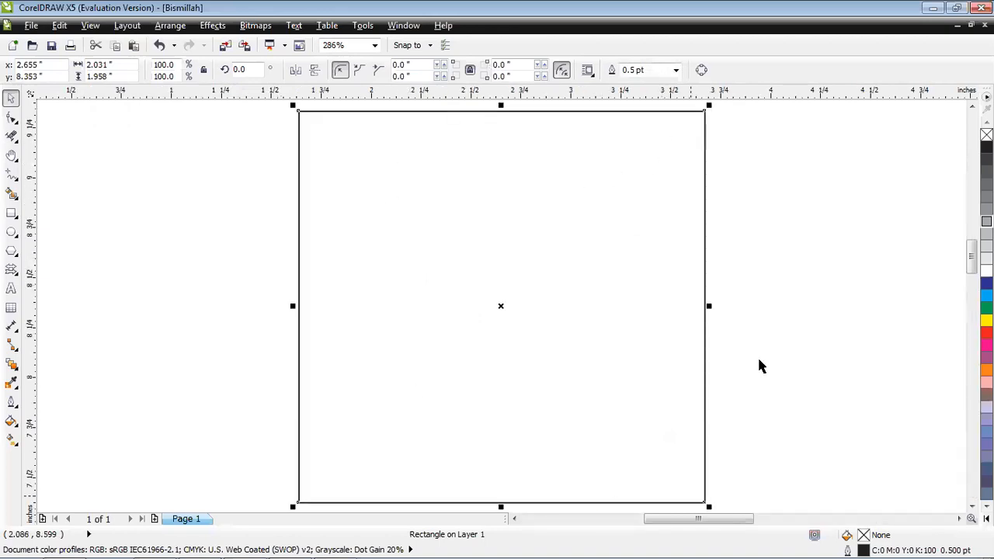
pyautogui.click(855, 325)
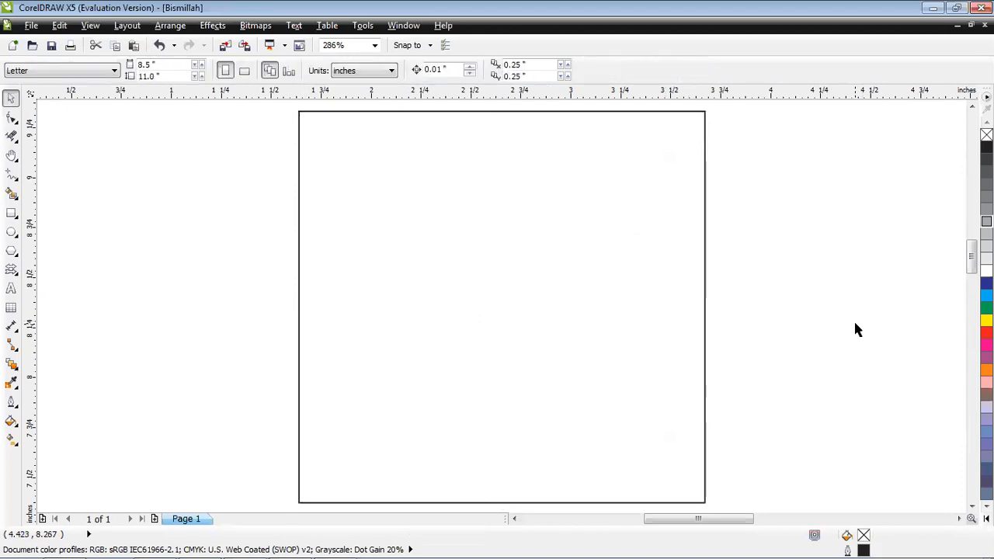